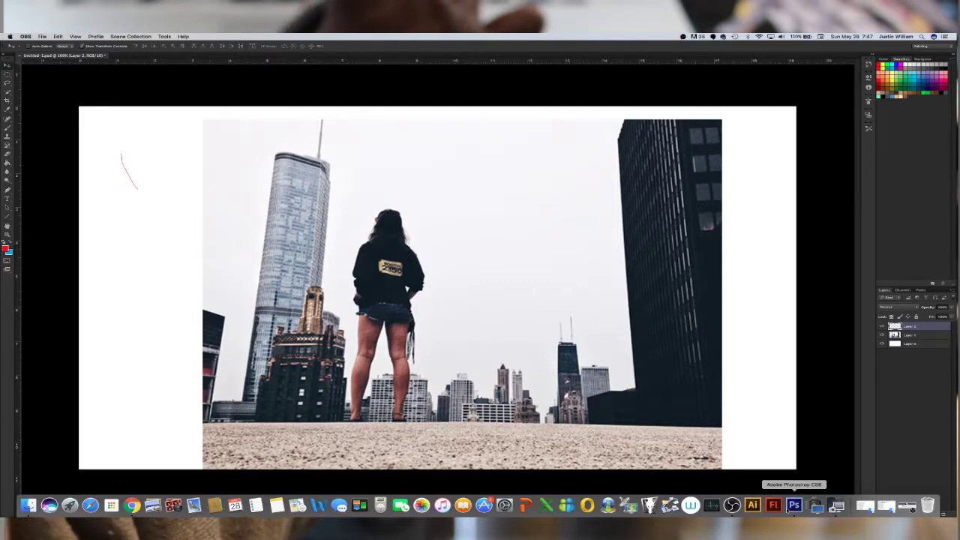
Step: Switch to Photoshop and draw a straight red horizon line across the photo along the rooftop's far edge with the Line tool
left_click(792, 505)
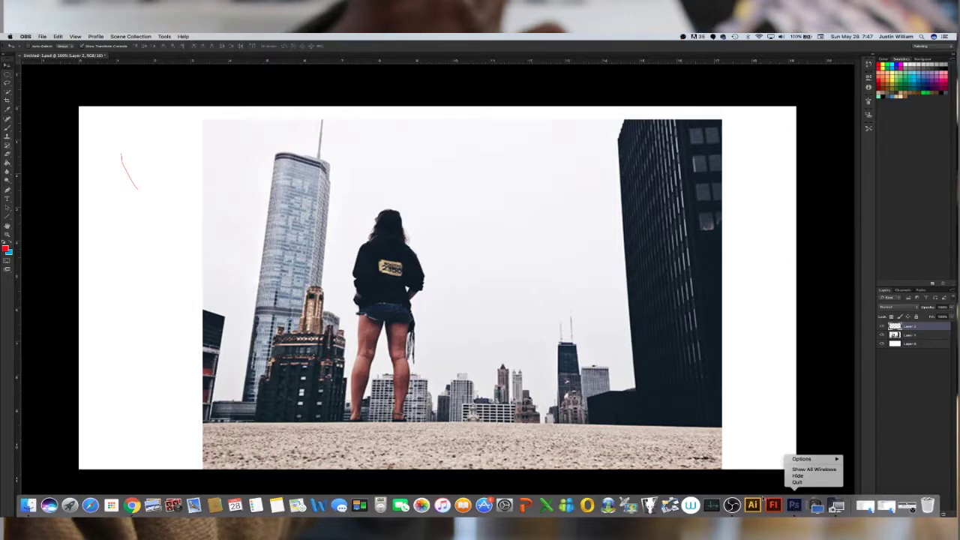
left_click(753, 485)
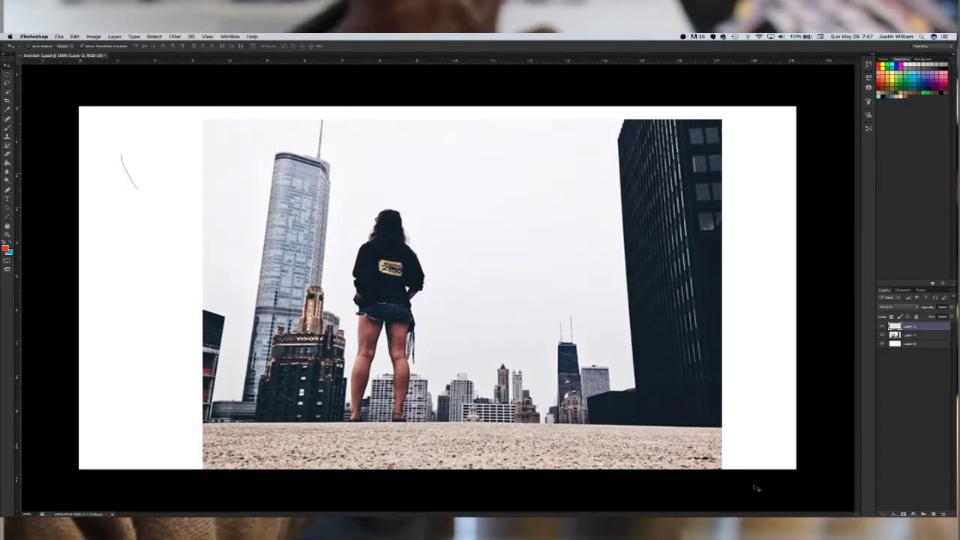
key("b")
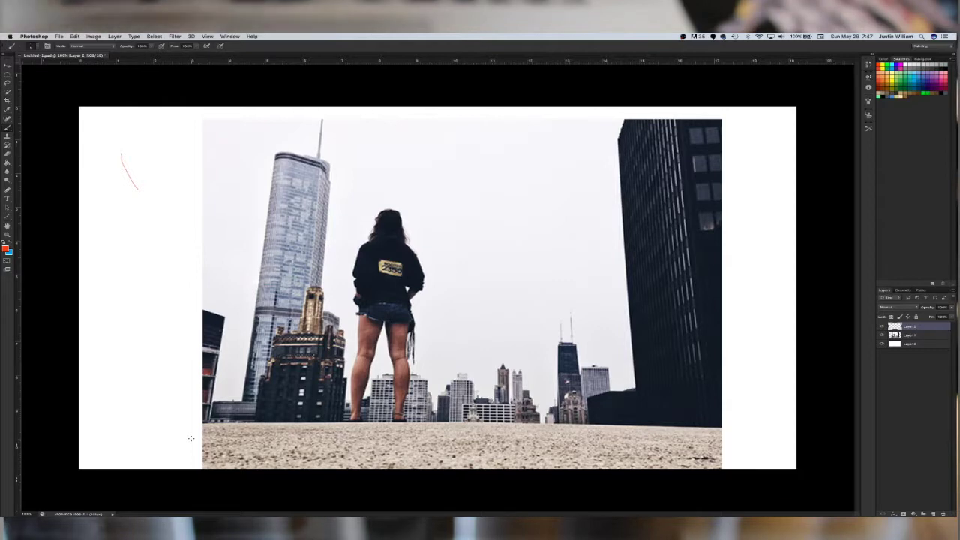
key("u")
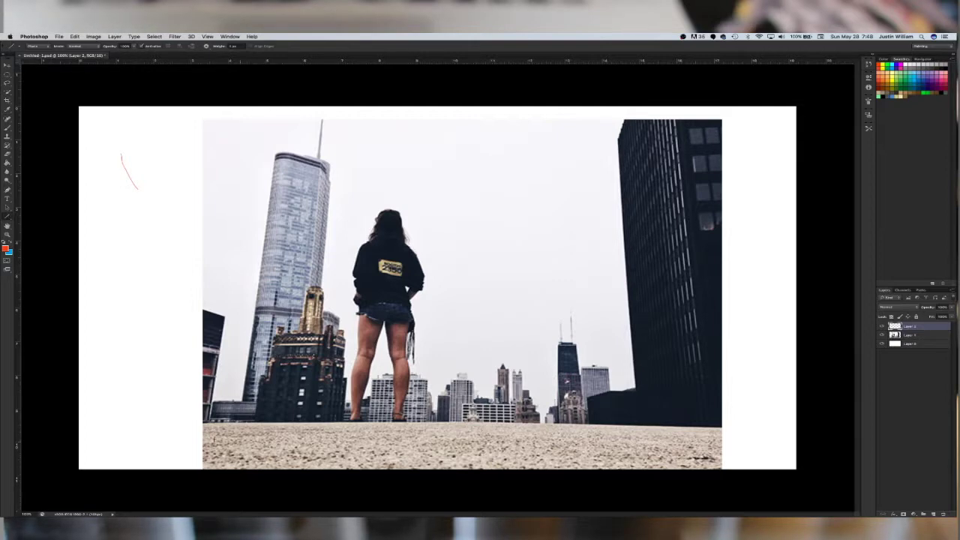
left_click_drag(199, 423, 724, 427)
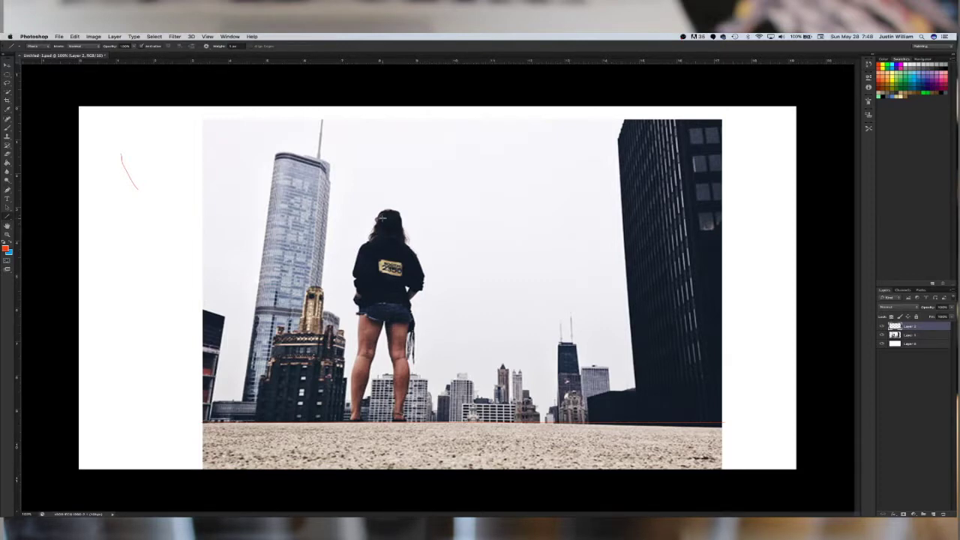
Step: Trace the standing woman's head, torso, arms, waist and legs in red with the Brush tool
key("b")
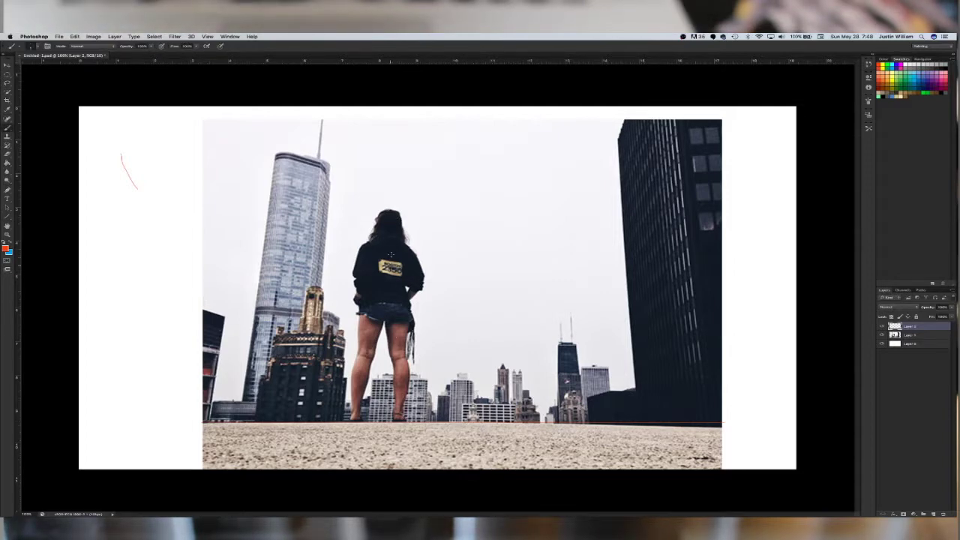
left_click_drag(379, 210, 381, 228)
left_click_drag(355, 339, 358, 353)
left_click_drag(361, 293, 409, 293)
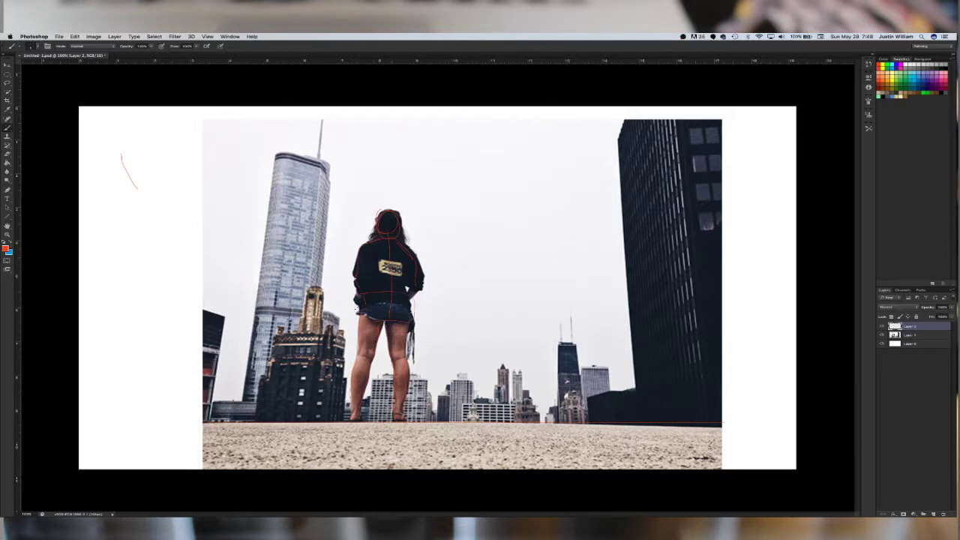
left_click_drag(367, 265, 364, 284)
Step: Trace the dark building's edge and brush long perspective lines from its top, the glass tower, the figure and the sky to a vanishing point
left_click_drag(619, 218, 630, 351)
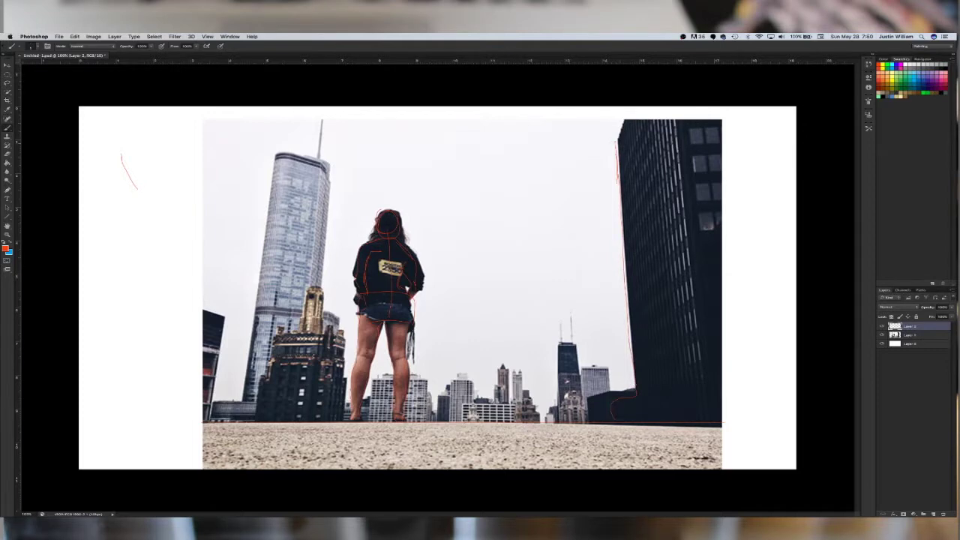
mouse_move(613, 147)
left_mouse_down()
mouse_move(594, 177)
mouse_move(487, 392)
left_mouse_up()
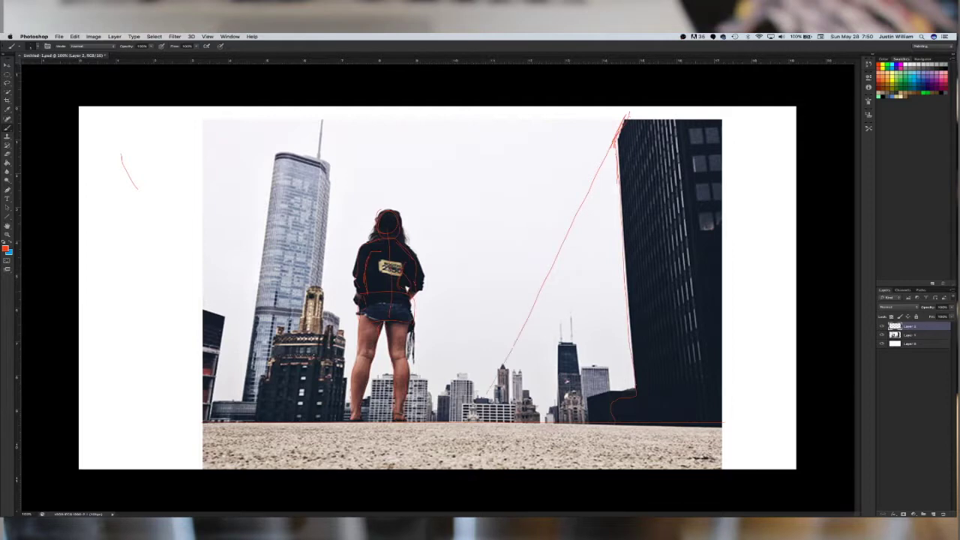
left_click_drag(237, 121, 369, 231)
left_click_drag(422, 294, 486, 395)
left_click_drag(379, 200, 503, 372)
left_click_drag(468, 111, 485, 393)
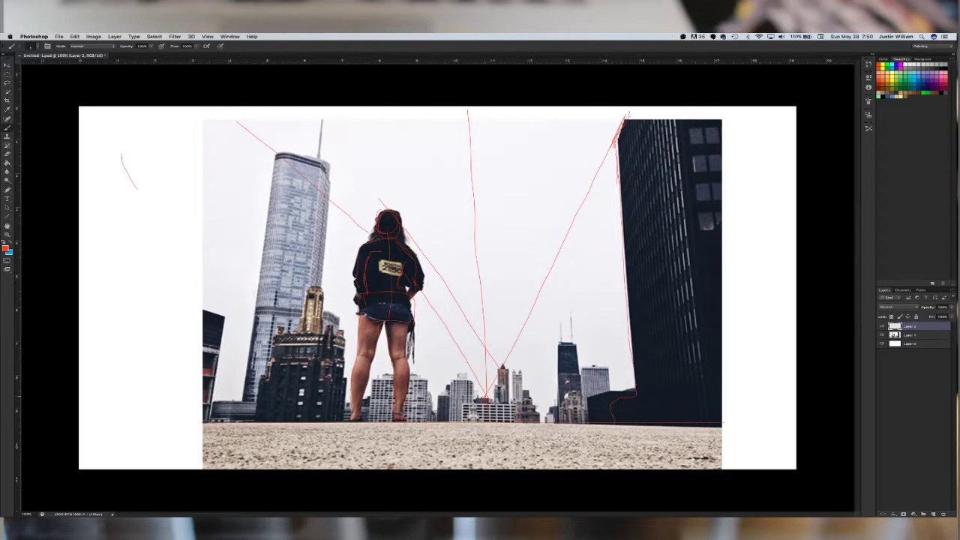
Step: Add shorter perspective guide lines around the vanishing point and from the glass tower past the figure
left_click_drag(534, 397, 555, 397)
left_click_drag(473, 379, 444, 352)
left_click_drag(326, 246, 354, 269)
left_click_drag(416, 328, 459, 374)
Step: Brush the slanting sides of the glass tower and retrace the near edge of the dark building
left_click_drag(276, 161, 240, 396)
left_click_drag(328, 167, 329, 198)
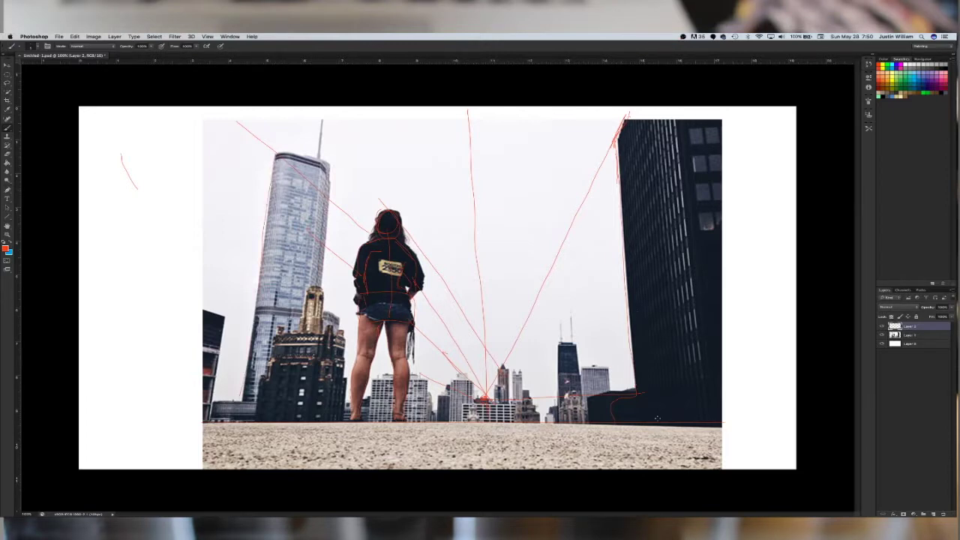
left_click_drag(299, 109, 219, 378)
left_click_drag(271, 159, 240, 402)
left_click_drag(627, 217, 637, 375)
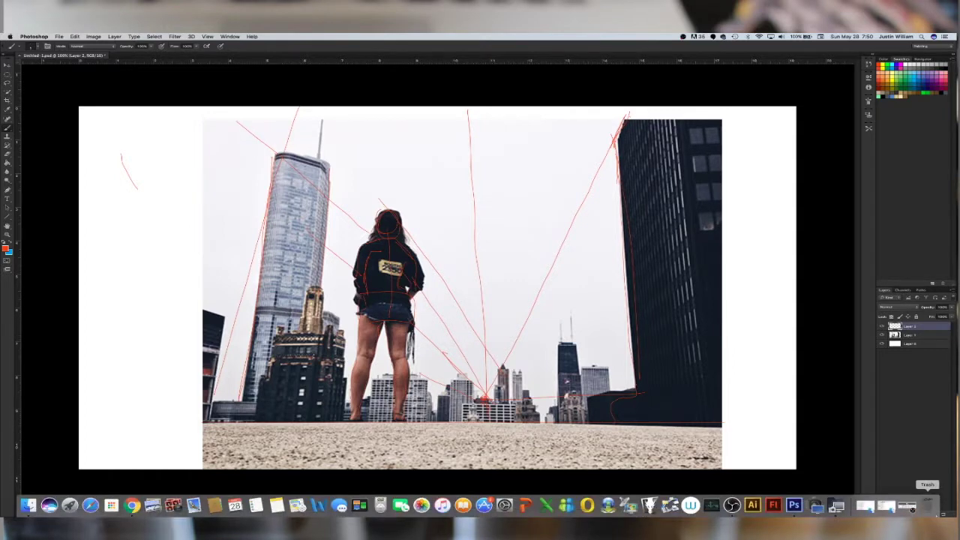
Step: Add a new layer, hide the photo layer, and sketch the top and right side of the left tower
left_click(932, 514)
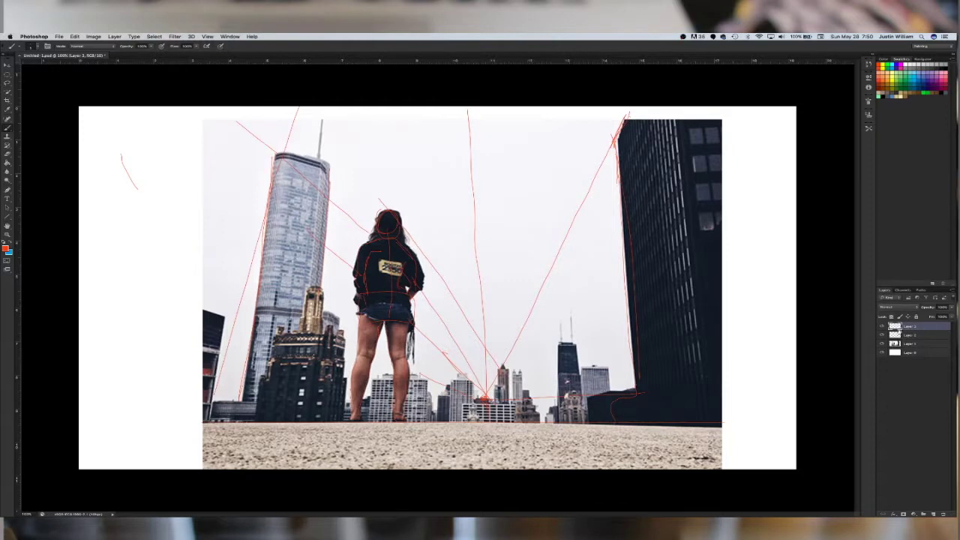
left_click(881, 344)
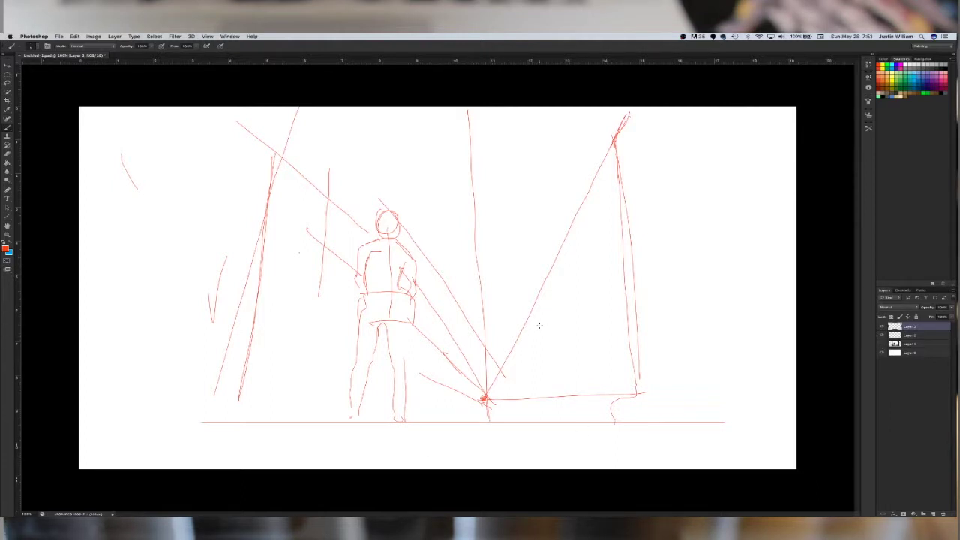
mouse_move(273, 158)
left_mouse_down()
mouse_move(313, 153)
mouse_move(329, 168)
mouse_move(324, 209)
left_mouse_up()
left_click_drag(320, 270, 311, 343)
Step: Extend the ground's edge to both sides of the canvas and hatch the ground plane in red
mouse_move(199, 423)
left_mouse_down()
mouse_move(112, 443)
mouse_move(199, 424)
left_mouse_up()
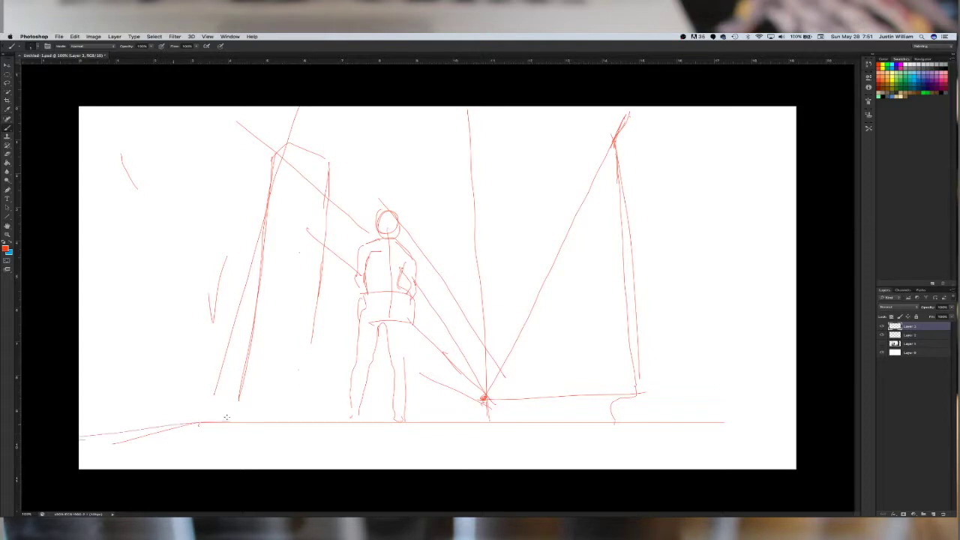
left_click_drag(712, 422, 795, 442)
mouse_move(146, 448)
left_mouse_down()
mouse_move(240, 431)
mouse_move(236, 452)
mouse_move(254, 457)
mouse_move(418, 426)
mouse_move(410, 456)
mouse_move(594, 423)
mouse_move(657, 427)
mouse_move(660, 459)
mouse_move(782, 459)
mouse_move(789, 431)
left_mouse_up()
Step: Sketch vertical edges inside the left tower and a low building block between it and the figure
scroll(362, 185, "up", 1)
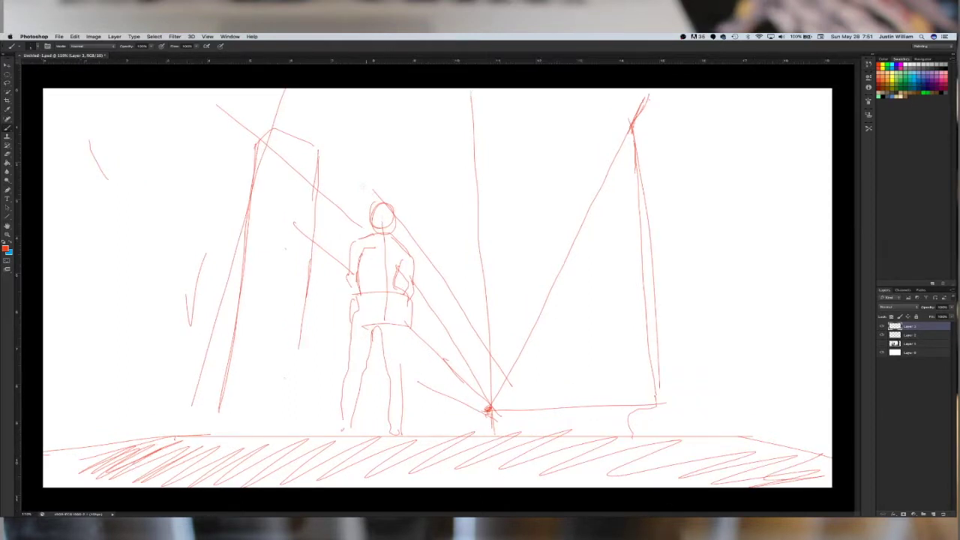
left_click_drag(271, 132, 253, 414)
left_click_drag(304, 159, 273, 418)
left_click_drag(293, 349, 330, 387)
mouse_move(296, 348)
left_mouse_down()
mouse_move(284, 412)
mouse_move(327, 355)
mouse_move(337, 363)
mouse_move(335, 405)
left_mouse_up()
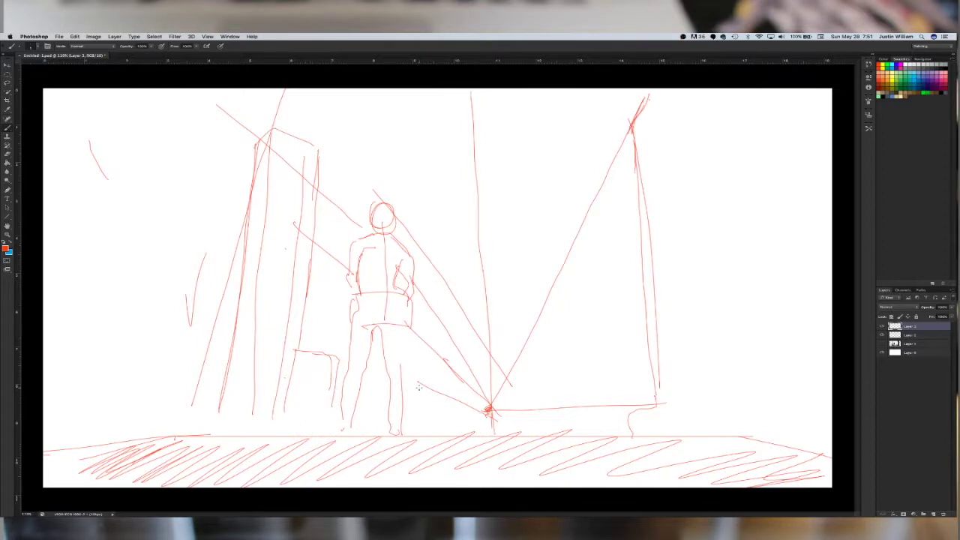
Step: Sketch the right building's vertical corner and slanting floor lines on its side face, with one line running to the vanishing point
left_click_drag(739, 90, 742, 356)
left_click_drag(739, 266, 748, 414)
left_click_drag(636, 146, 674, 90)
left_click_drag(644, 201, 718, 90)
left_click_drag(760, 116, 645, 236)
mouse_move(746, 186)
left_mouse_down()
mouse_move(646, 287)
mouse_move(757, 200)
left_mouse_up()
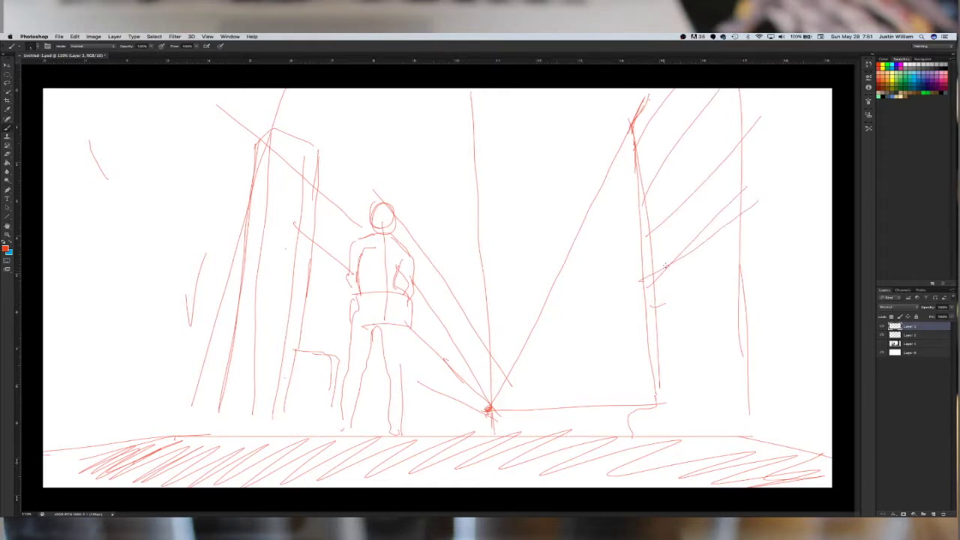
left_click(509, 382, "shift")
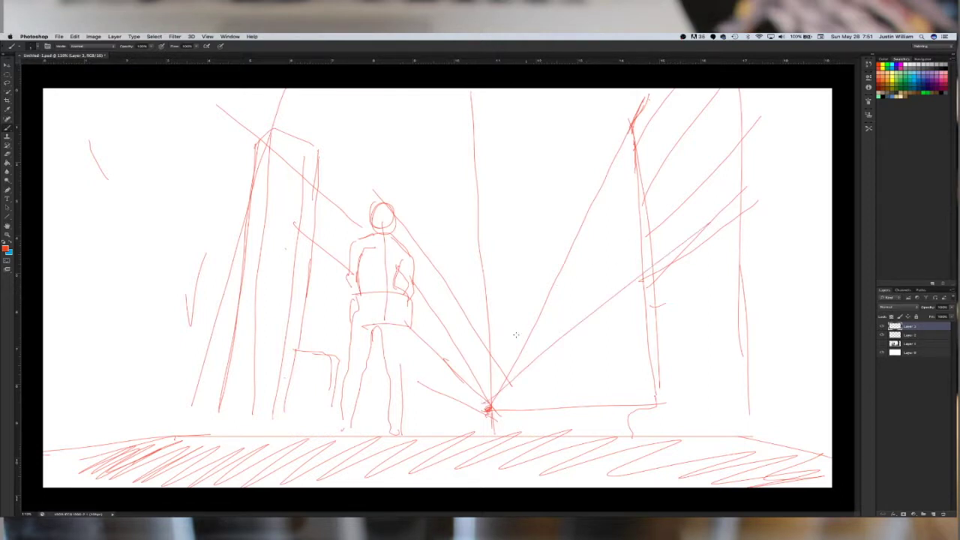
Step: Add more receding floor lines down the right building's side face to its base
left_click_drag(726, 144, 660, 208)
left_click_drag(763, 261, 653, 310)
left_click_drag(657, 347, 778, 317)
left_click_drag(653, 379, 792, 359)
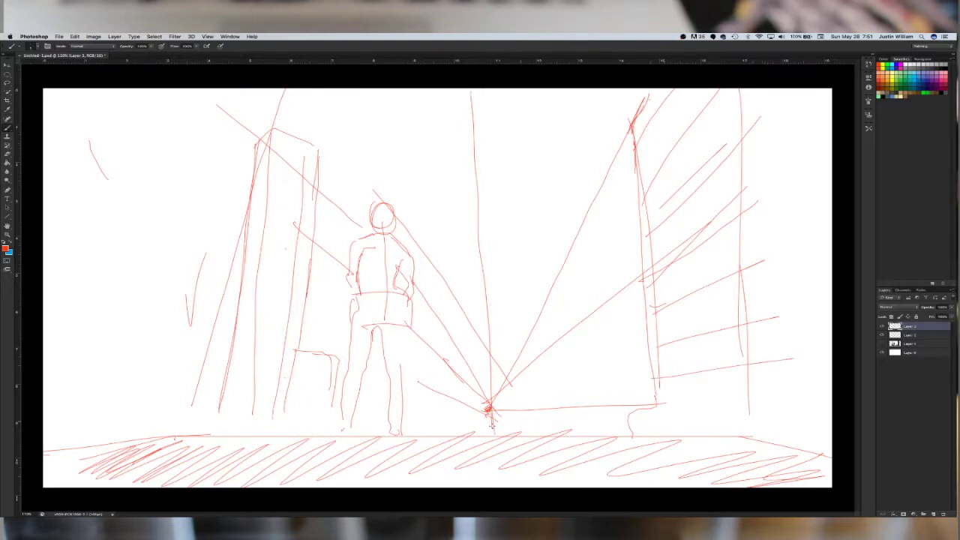
left_click_drag(663, 404, 796, 398)
Step: Draw horizontal floor lines across the right building's front face and divide it with two long vertical lines
left_click_drag(741, 213, 831, 209)
left_click_drag(742, 192, 830, 187)
left_click_drag(743, 140, 830, 128)
left_click_drag(741, 92, 789, 90)
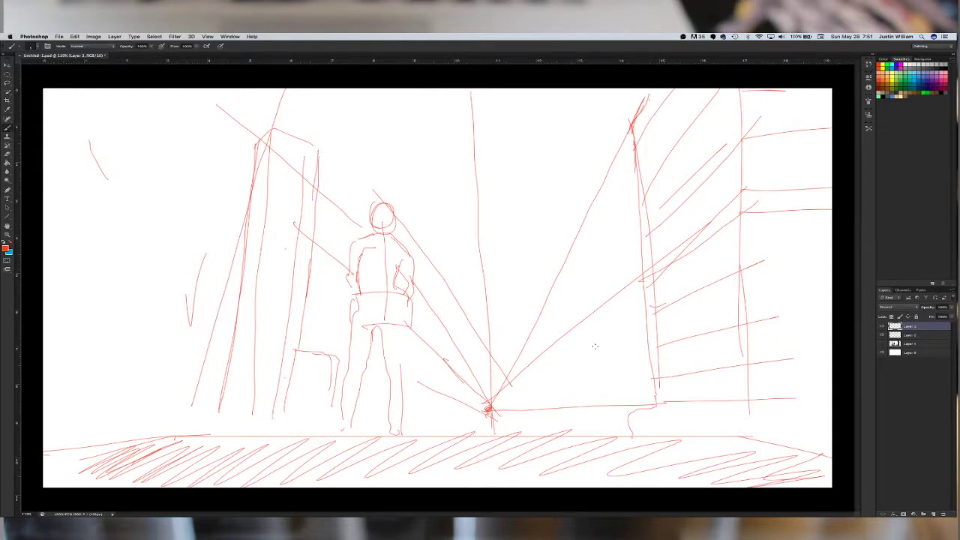
left_click_drag(653, 351, 600, 368)
left_click_drag(739, 269, 831, 266)
left_click_drag(746, 323, 831, 330)
left_click_drag(750, 360, 830, 367)
left_click_drag(749, 403, 831, 405)
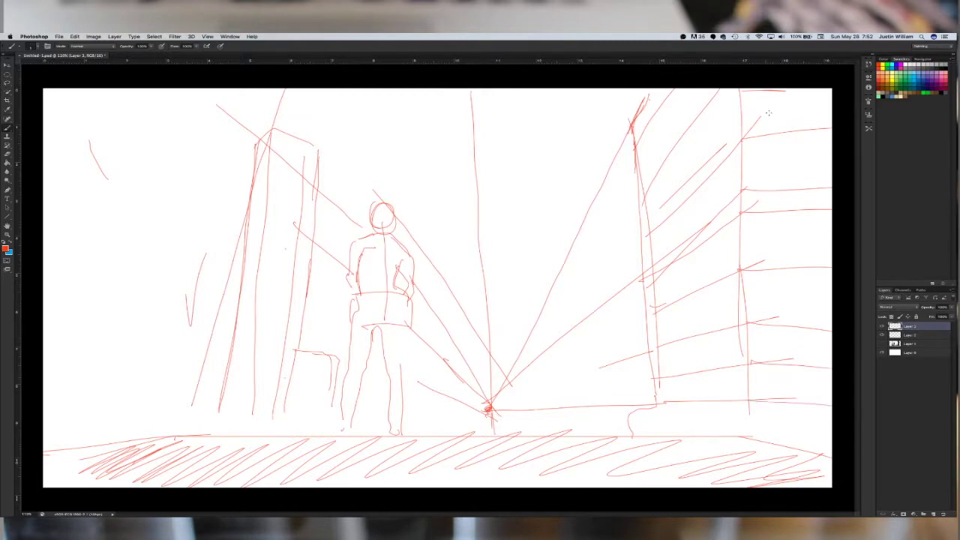
left_click_drag(764, 93, 782, 432)
left_click_drag(808, 94, 791, 400)
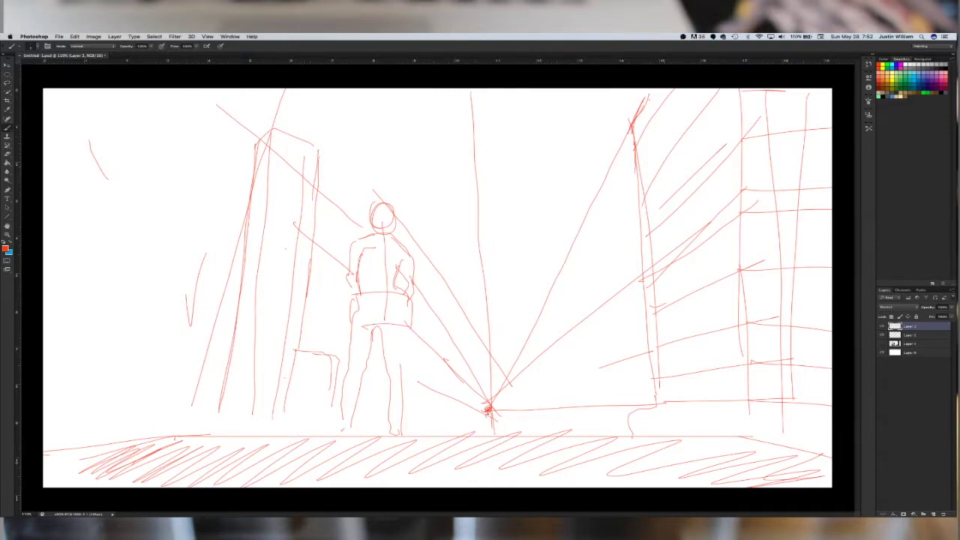
Step: Sketch floor lines down the left tower's right face, angled toward the vanishing point
left_click_drag(274, 135, 312, 178)
left_click_drag(411, 330, 489, 404)
left_click_drag(319, 230, 266, 170)
mouse_move(264, 215)
left_mouse_down()
mouse_move(302, 252)
mouse_move(317, 283)
left_mouse_up()
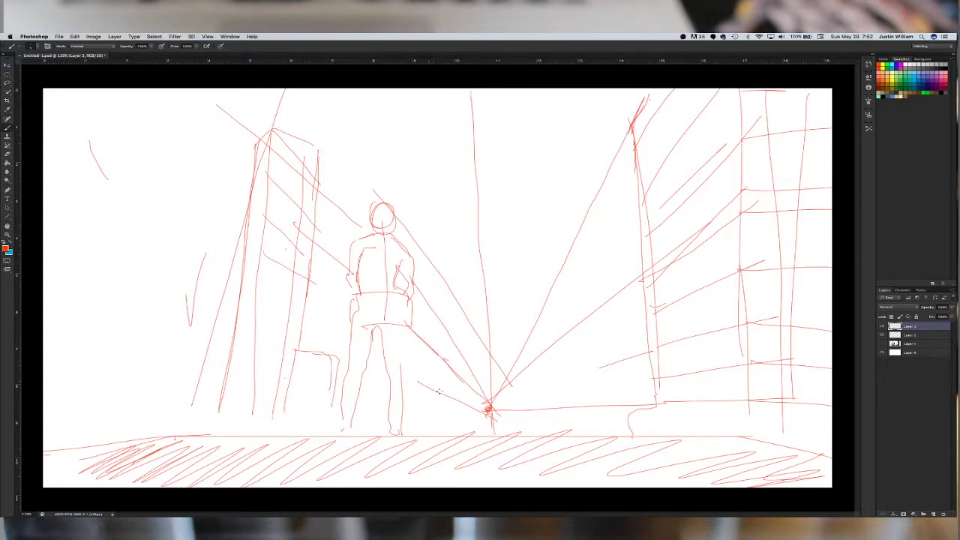
mouse_move(257, 279)
left_mouse_down()
mouse_move(306, 307)
mouse_move(295, 359)
mouse_move(304, 380)
left_mouse_up()
left_click_drag(255, 395, 311, 398)
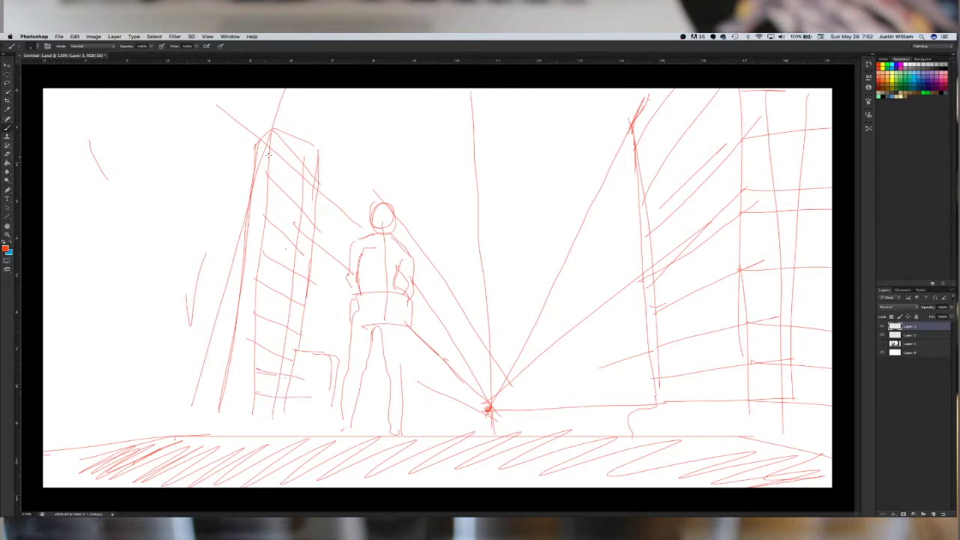
Step: Add short floor lines down the left tower's narrow left face
mouse_move(277, 138)
left_mouse_down()
mouse_move(254, 150)
mouse_move(265, 150)
left_mouse_up()
mouse_move(261, 171)
left_mouse_down()
mouse_move(254, 180)
mouse_move(270, 179)
mouse_move(271, 200)
left_mouse_up()
left_click_drag(222, 399, 250, 395)
left_click_drag(228, 339, 255, 338)
left_click_drag(242, 275, 262, 273)
left_click_drag(245, 238, 266, 231)
left_click_drag(250, 216, 275, 208)
Step: Swap to the blue colour and brush over the figure's head, shoulders, arms and legs
key("x")
mouse_move(381, 202)
left_mouse_down()
mouse_move(381, 235)
mouse_move(379, 204)
mouse_move(390, 201)
left_mouse_up()
mouse_move(376, 232)
left_mouse_down()
mouse_move(349, 242)
mouse_move(344, 278)
mouse_move(356, 298)
left_mouse_up()
mouse_move(413, 256)
left_mouse_down()
mouse_move(413, 291)
mouse_move(396, 312)
mouse_move(395, 273)
mouse_move(394, 282)
mouse_move(409, 322)
left_mouse_up()
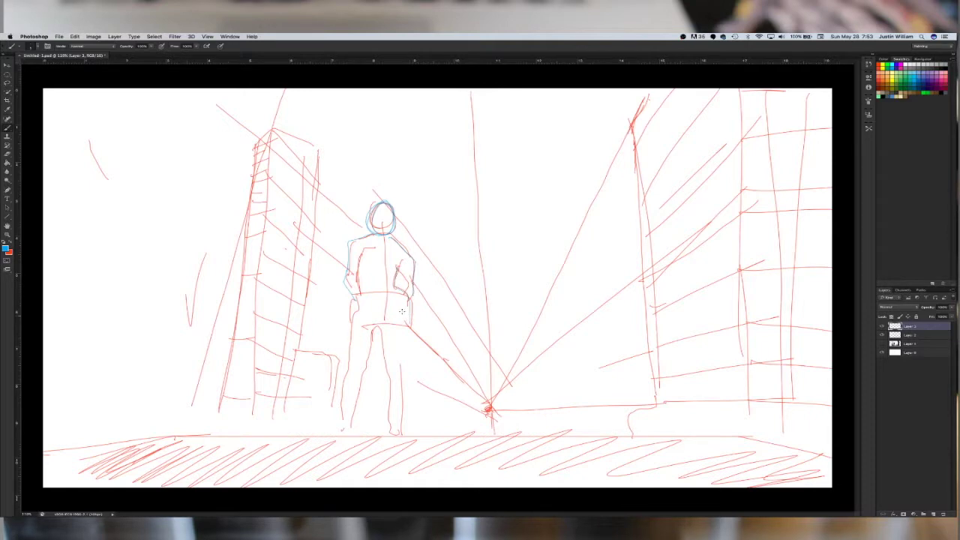
left_click_drag(356, 307, 342, 397)
mouse_move(374, 330)
left_mouse_down()
mouse_move(354, 419)
mouse_move(394, 399)
mouse_move(390, 429)
left_mouse_up()
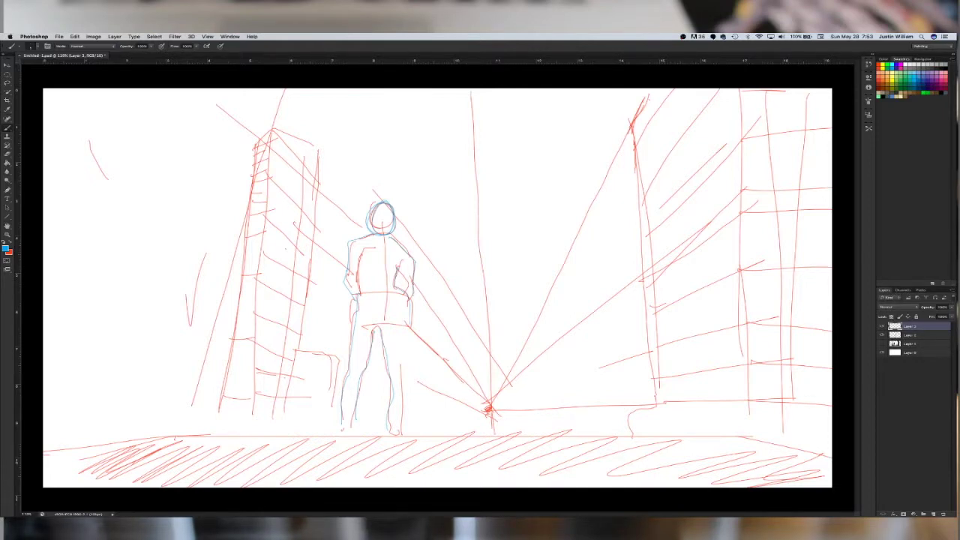
Step: Hide both sketch layers, add a new layer, and draw a straight blue horizon line across the lower canvas with the Line tool
left_click(881, 334)
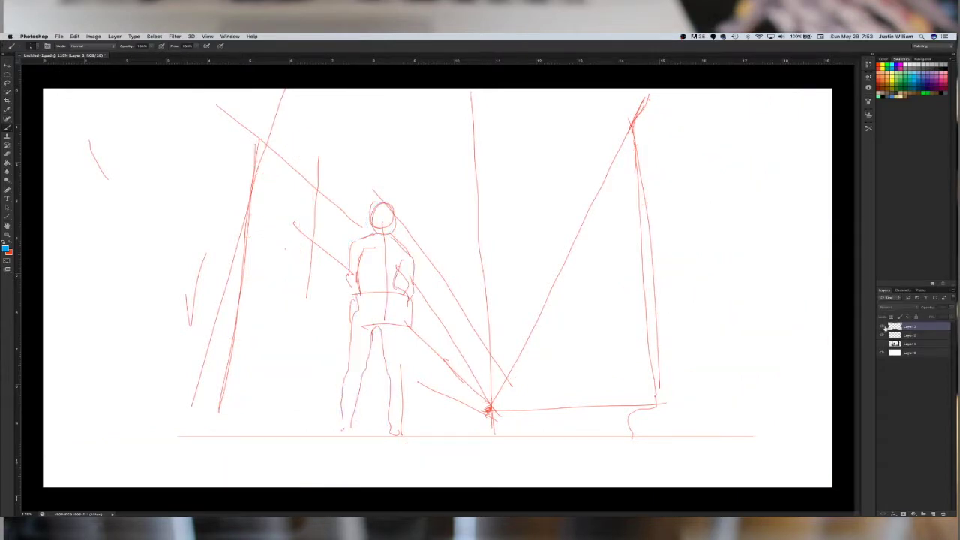
left_click(881, 334)
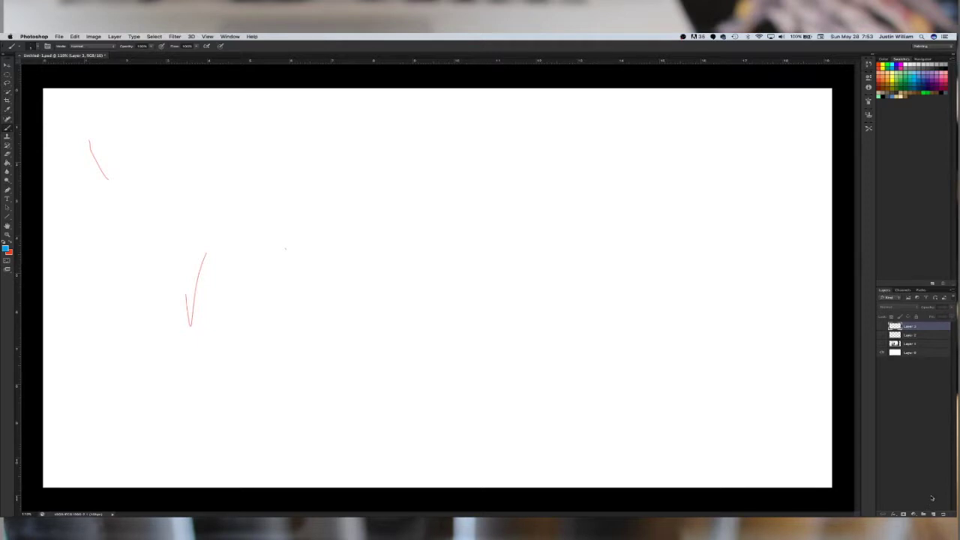
mouse_move(930, 513)
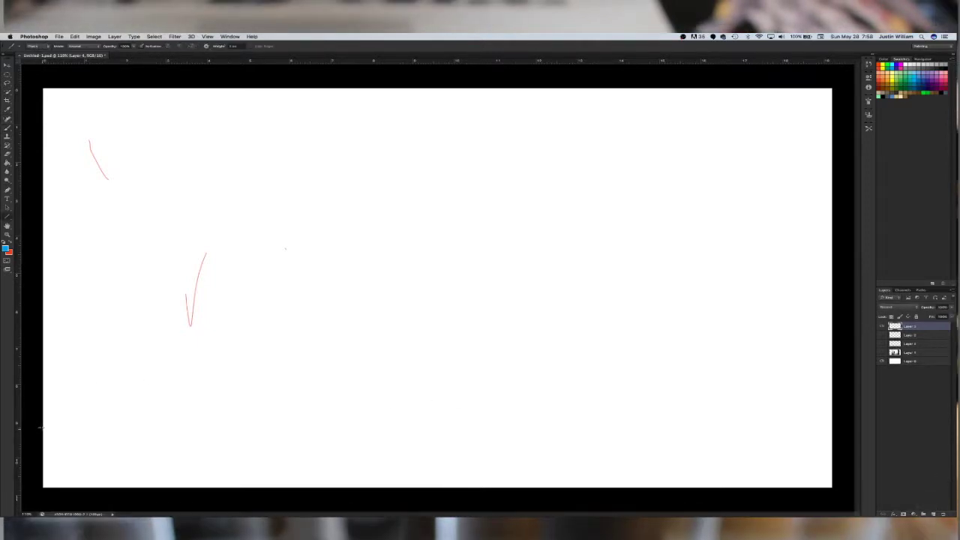
left_click_drag(41, 422, 852, 403)
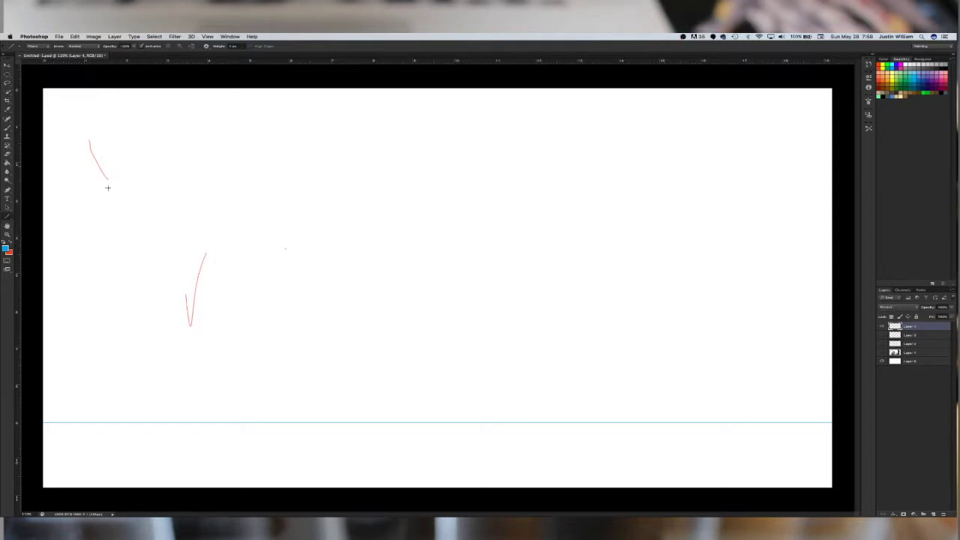
Step: Brush a wide, shallow blue arc across the upper canvas that curves upward toward both side edges
left_click_drag(368, 225, 312, 222)
left_click(8, 127)
left_click_drag(170, 213, 202, 217)
left_click_drag(324, 226, 42, 154)
left_click_drag(678, 211, 648, 215)
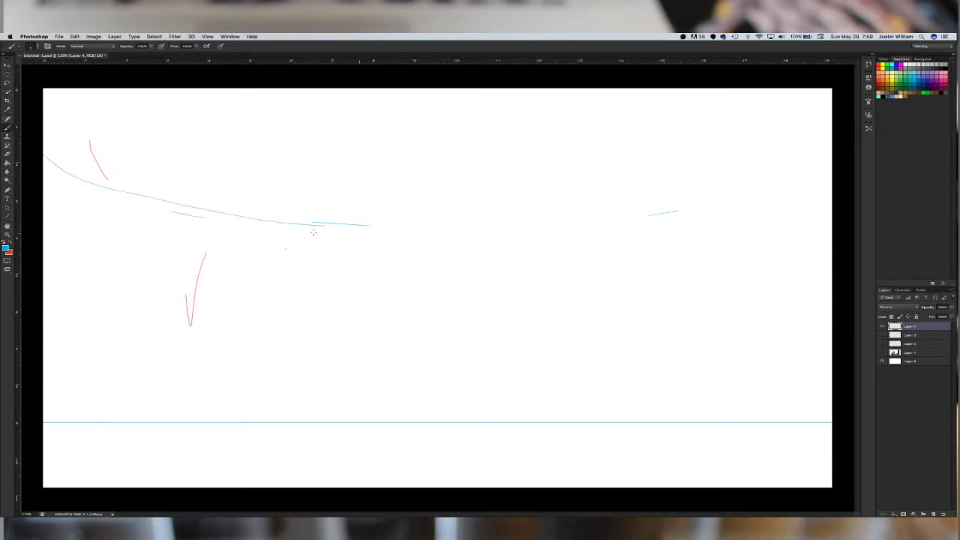
mouse_move(47, 162)
left_mouse_down()
mouse_move(803, 95)
mouse_move(760, 92)
left_mouse_up()
mouse_move(483, 234)
left_mouse_down()
mouse_move(824, 134)
mouse_move(824, 92)
left_mouse_up()
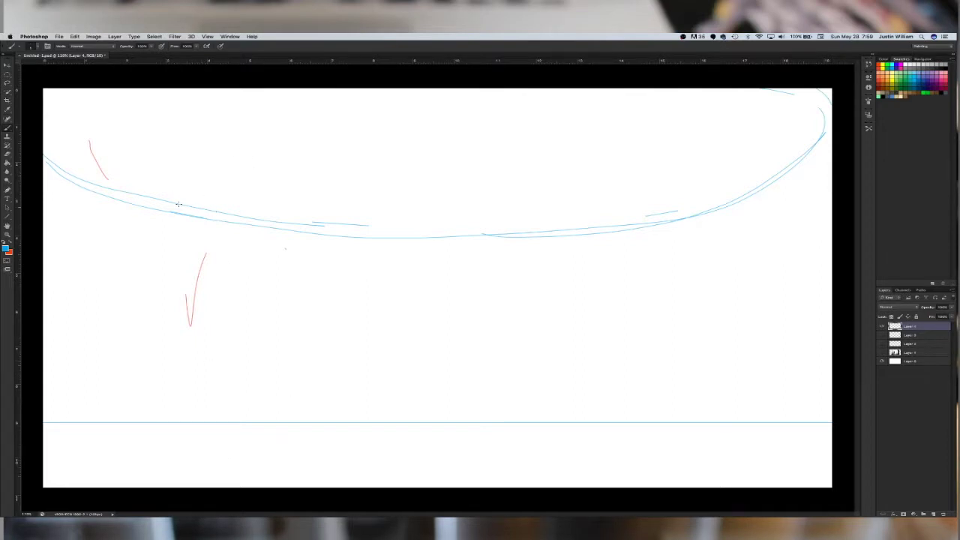
Step: Swap to the red colour and sketch a jagged cliff with inner facet lines down the left side of the canvas
left_click(11, 243)
mouse_move(146, 90)
left_mouse_down()
mouse_move(163, 105)
mouse_move(185, 179)
mouse_move(248, 293)
mouse_move(257, 364)
mouse_move(286, 422)
mouse_move(242, 454)
mouse_move(159, 472)
mouse_move(150, 486)
left_mouse_up()
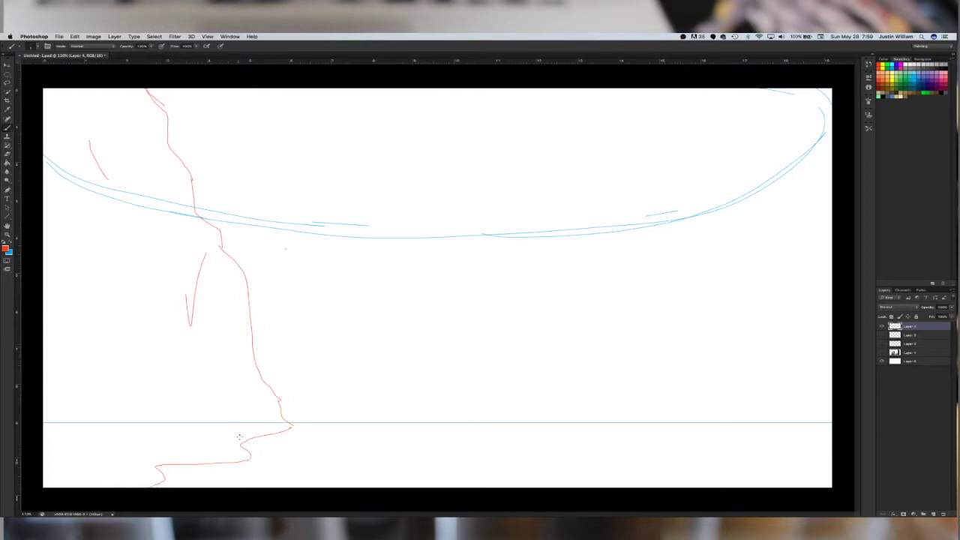
left_click_drag(221, 352, 237, 434)
left_click_drag(176, 266, 253, 356)
mouse_move(154, 465)
left_mouse_down()
mouse_move(175, 329)
mouse_move(127, 238)
mouse_move(214, 311)
mouse_move(218, 341)
left_mouse_up()
mouse_move(126, 241)
left_mouse_down()
mouse_move(88, 129)
mouse_move(60, 102)
left_mouse_up()
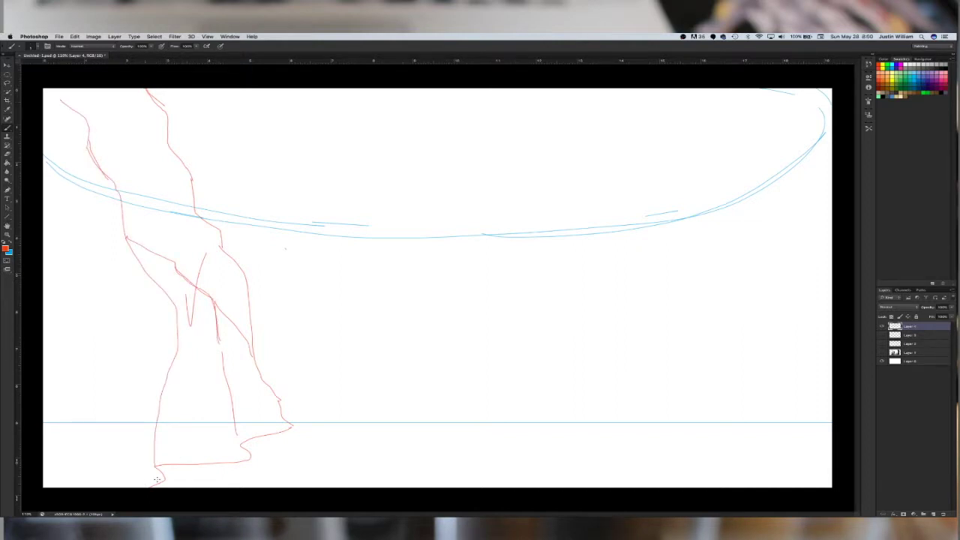
Step: Finish the left cliff's base and sketch a stepped red slope across from it with a box-shaped building and a smaller one above
left_click_drag(44, 486, 156, 485)
mouse_move(594, 422)
left_mouse_down()
mouse_move(631, 368)
mouse_move(656, 357)
mouse_move(675, 310)
mouse_move(714, 307)
mouse_move(682, 308)
mouse_move(682, 284)
mouse_move(681, 308)
mouse_move(679, 274)
mouse_move(709, 248)
mouse_move(709, 302)
left_mouse_up()
left_click_drag(705, 249, 738, 249)
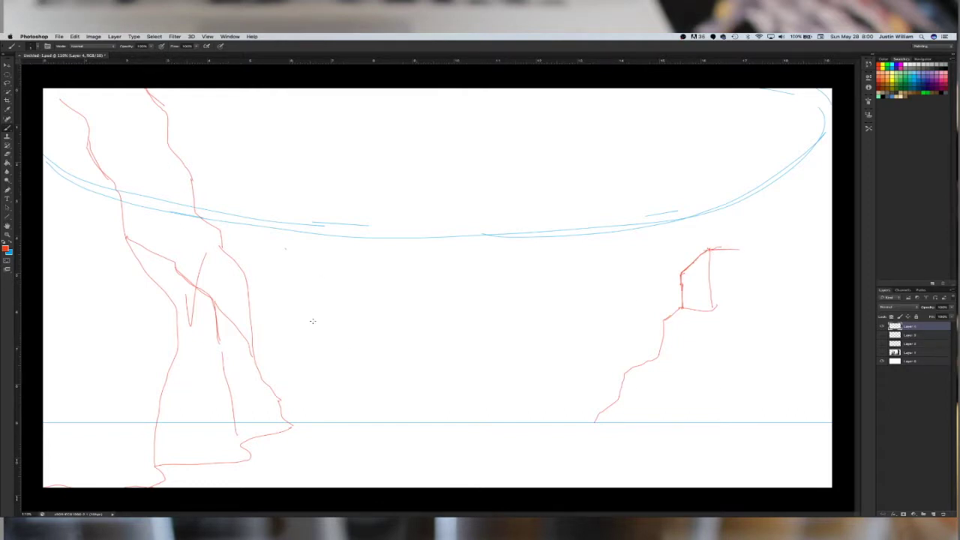
mouse_move(716, 251)
left_mouse_down()
mouse_move(741, 259)
mouse_move(743, 280)
left_mouse_up()
mouse_move(714, 309)
left_mouse_down()
mouse_move(741, 285)
mouse_move(733, 243)
mouse_move(759, 204)
mouse_move(752, 215)
mouse_move(753, 195)
mouse_move(770, 192)
mouse_move(746, 204)
mouse_move(771, 198)
left_mouse_up()
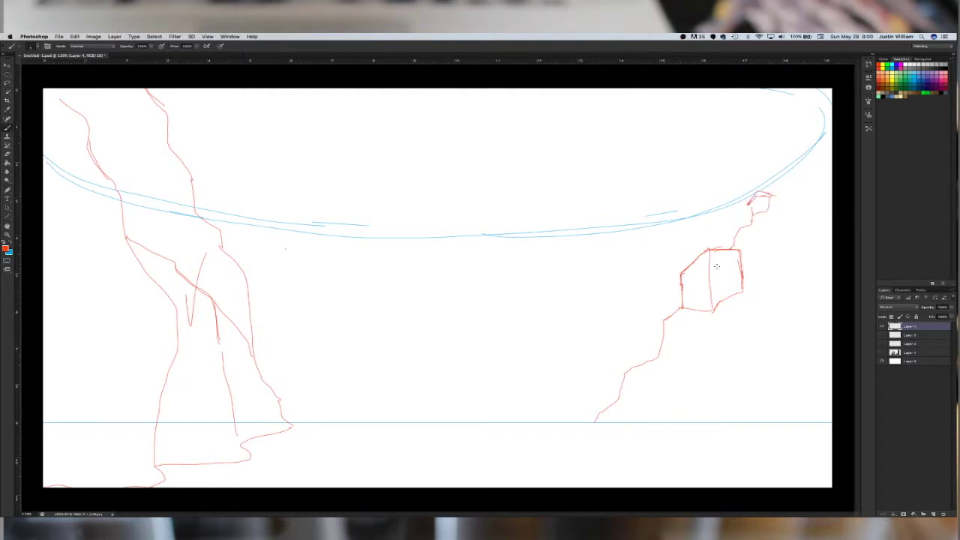
Step: Add rooftop details, smoking chimneys, windows and a door to the box building, and rock contour lines beneath it
left_click(678, 267)
left_click_drag(678, 267, 704, 247)
mouse_move(715, 240)
left_mouse_down()
mouse_move(722, 246)
mouse_move(696, 217)
mouse_move(700, 197)
mouse_move(721, 211)
mouse_move(722, 239)
left_mouse_up()
left_click_drag(705, 189, 700, 174)
left_click_drag(685, 278, 697, 270)
mouse_move(693, 307)
left_mouse_down()
mouse_move(692, 300)
mouse_move(675, 352)
mouse_move(641, 366)
left_mouse_up()
left_click_drag(714, 315, 683, 369)
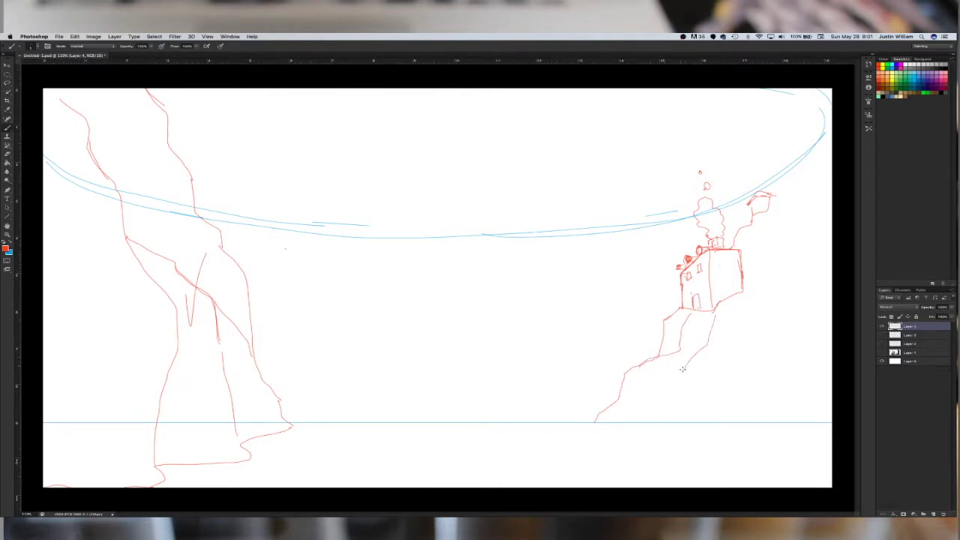
Step: Draw the right cliff's base along the horizon, extend its upper ridges to the canvas edge and add a small peaked-roof house
left_click_drag(594, 422, 740, 422)
left_click_drag(621, 422, 643, 422)
left_click_drag(716, 424, 825, 422)
mouse_move(755, 198)
left_mouse_down()
mouse_move(757, 214)
mouse_move(800, 165)
left_mouse_up()
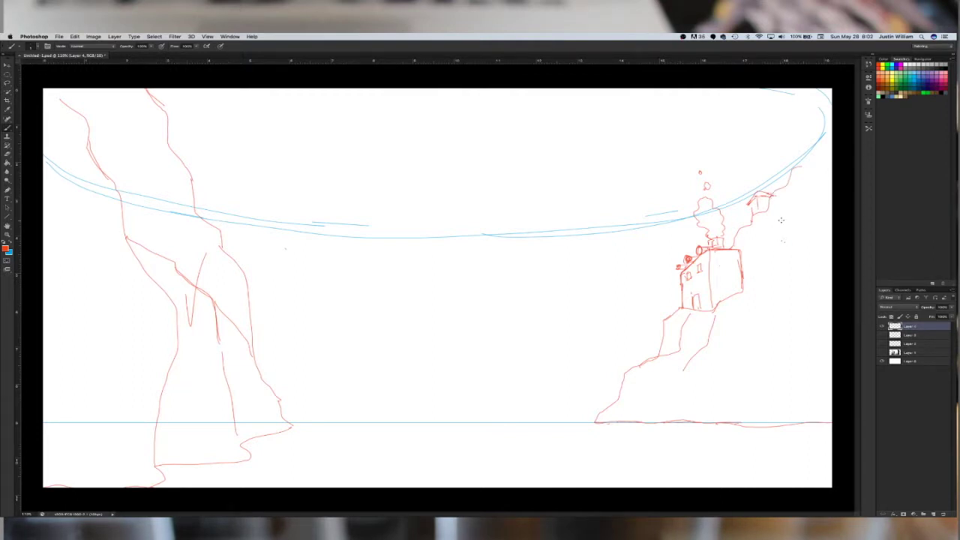
mouse_move(775, 222)
left_mouse_down()
mouse_move(797, 216)
mouse_move(779, 222)
mouse_move(799, 219)
mouse_move(775, 222)
mouse_move(801, 220)
mouse_move(776, 223)
mouse_move(772, 240)
mouse_move(802, 223)
mouse_move(770, 253)
mouse_move(831, 171)
left_mouse_up()
left_click_drag(795, 170, 840, 146)
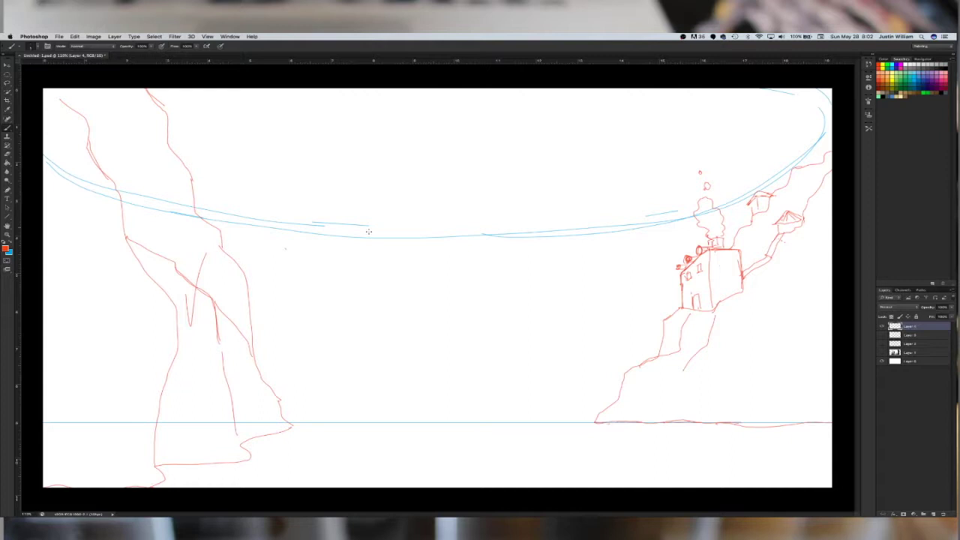
Step: Swap to the blue colour and outline four clouds of varying size across the sky
key("x")
mouse_move(190, 107)
left_mouse_down()
mouse_move(251, 135)
mouse_move(190, 105)
mouse_move(202, 94)
mouse_move(236, 96)
mouse_move(228, 126)
left_mouse_up()
left_click_drag(305, 192, 342, 199)
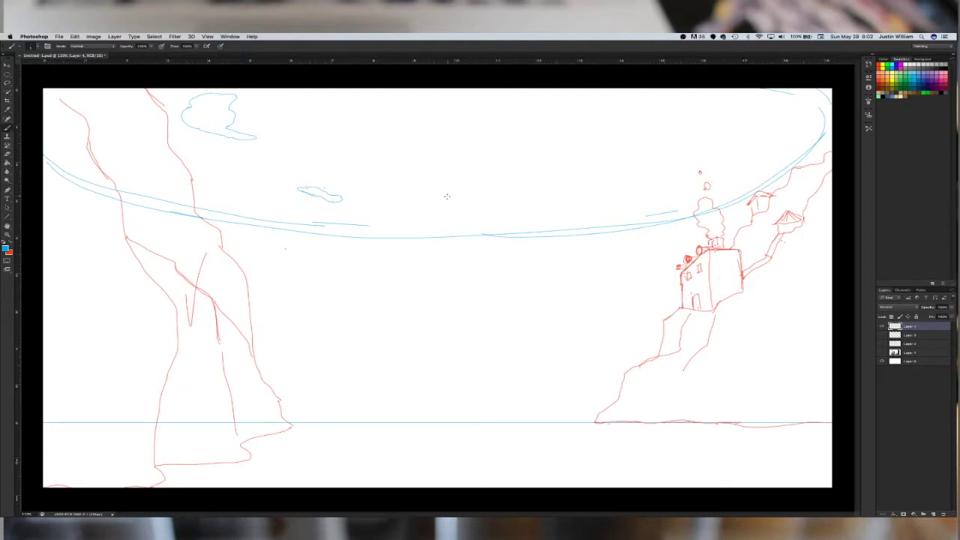
mouse_move(447, 197)
left_mouse_down()
mouse_move(496, 179)
mouse_move(514, 180)
mouse_move(475, 198)
mouse_move(516, 194)
mouse_move(556, 172)
mouse_move(531, 176)
left_mouse_up()
mouse_move(646, 91)
left_mouse_down()
mouse_move(582, 126)
mouse_move(625, 130)
mouse_move(691, 108)
mouse_move(674, 89)
left_mouse_up()
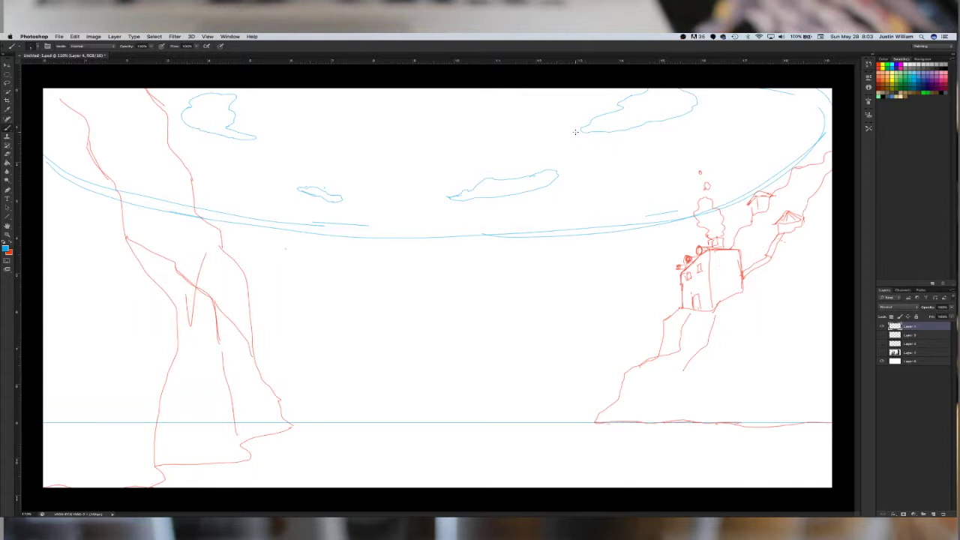
Step: Add inner contour lines to the clouds, then outline a wide cloud at the upper centre and a tiny one beside the left cliff
left_click_drag(581, 131, 646, 93)
mouse_move(195, 101)
left_mouse_down()
mouse_move(214, 105)
mouse_move(219, 125)
left_mouse_up()
left_click_drag(297, 188, 327, 197)
left_click_drag(342, 91, 315, 99)
left_click_drag(556, 91, 561, 107)
mouse_move(330, 103)
left_mouse_down()
mouse_move(432, 95)
mouse_move(505, 99)
mouse_move(536, 113)
mouse_move(559, 106)
left_mouse_up()
mouse_move(210, 167)
left_mouse_down()
mouse_move(193, 174)
mouse_move(216, 175)
mouse_move(197, 166)
left_mouse_up()
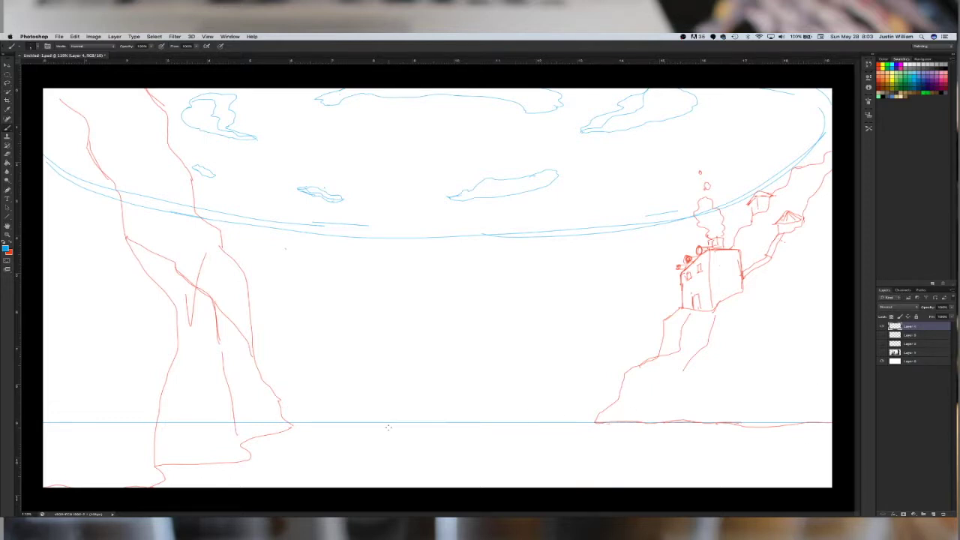
Step: Set the drawing colour to black and sketch a cluster of tiny distant buildings and one taller block on the horizon line
left_click(5, 248)
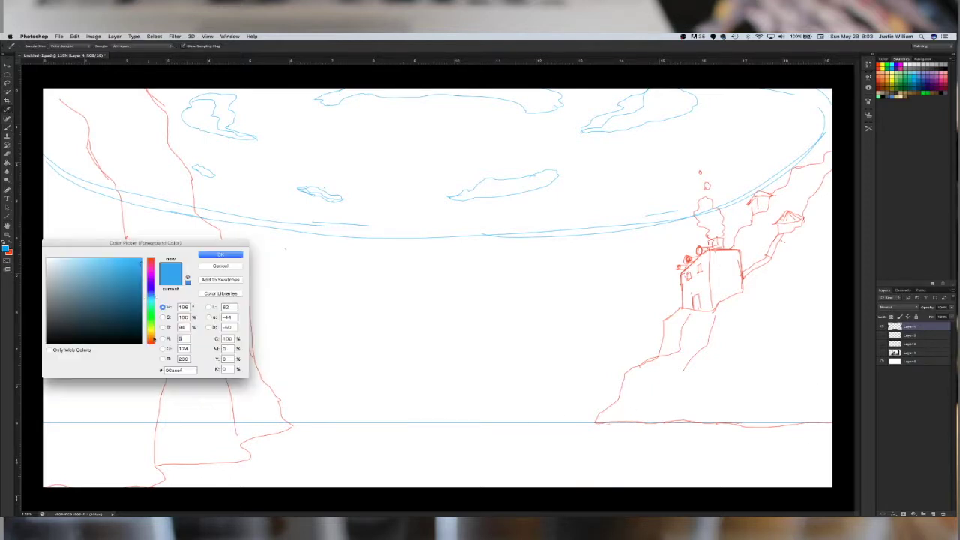
left_click(221, 266)
left_click(881, 97)
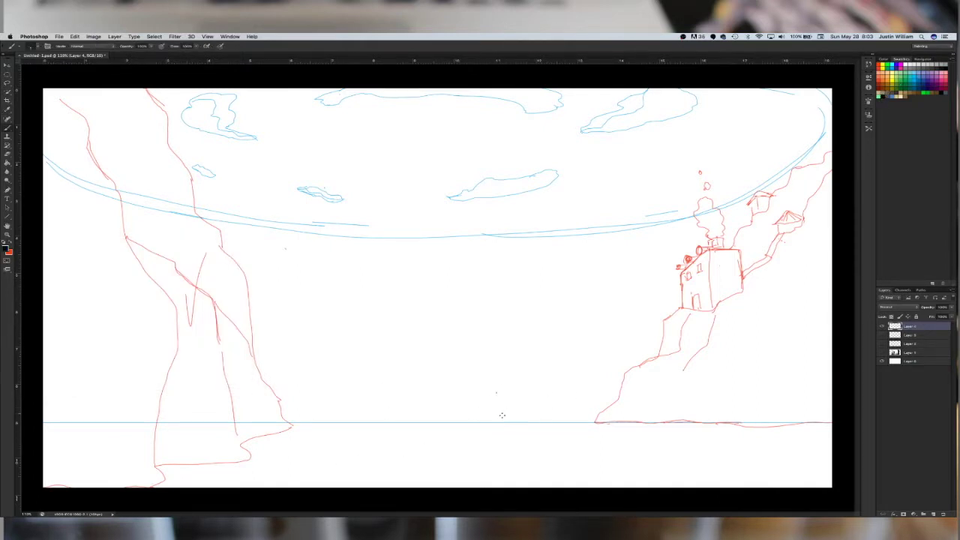
left_click_drag(507, 393, 514, 420)
mouse_move(508, 409)
left_mouse_down()
mouse_move(508, 420)
mouse_move(522, 421)
left_mouse_up()
mouse_move(504, 403)
left_mouse_down()
mouse_move(493, 419)
mouse_move(484, 414)
mouse_move(493, 421)
mouse_move(513, 409)
mouse_move(514, 420)
left_mouse_up()
left_click_drag(485, 415, 490, 417)
mouse_move(321, 418)
left_mouse_down()
mouse_move(321, 385)
mouse_move(338, 384)
mouse_move(341, 419)
mouse_move(323, 420)
left_mouse_up()
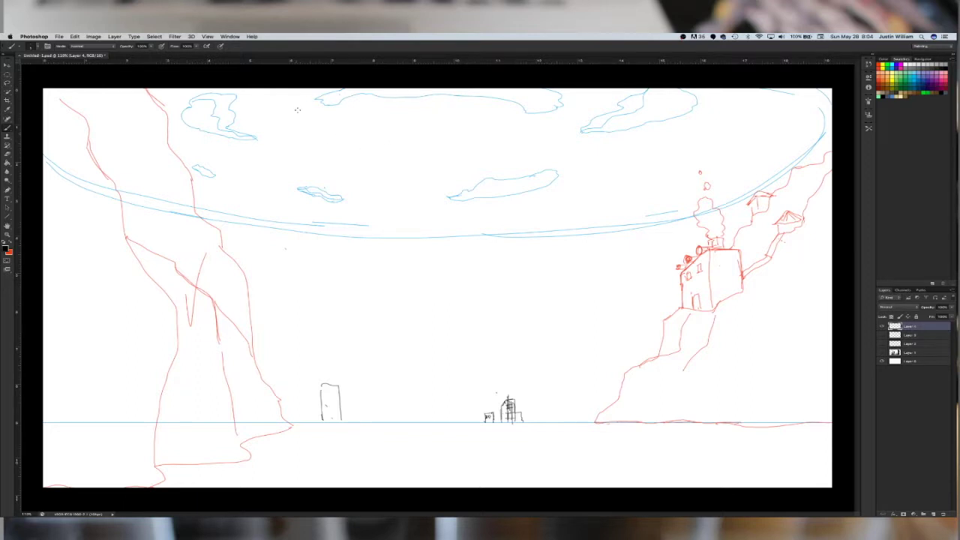
mouse_move(303, 117)
left_mouse_down()
mouse_move(342, 139)
mouse_move(394, 120)
mouse_move(333, 137)
mouse_move(288, 88)
mouse_move(309, 129)
mouse_move(402, 121)
mouse_move(409, 96)
left_mouse_up()
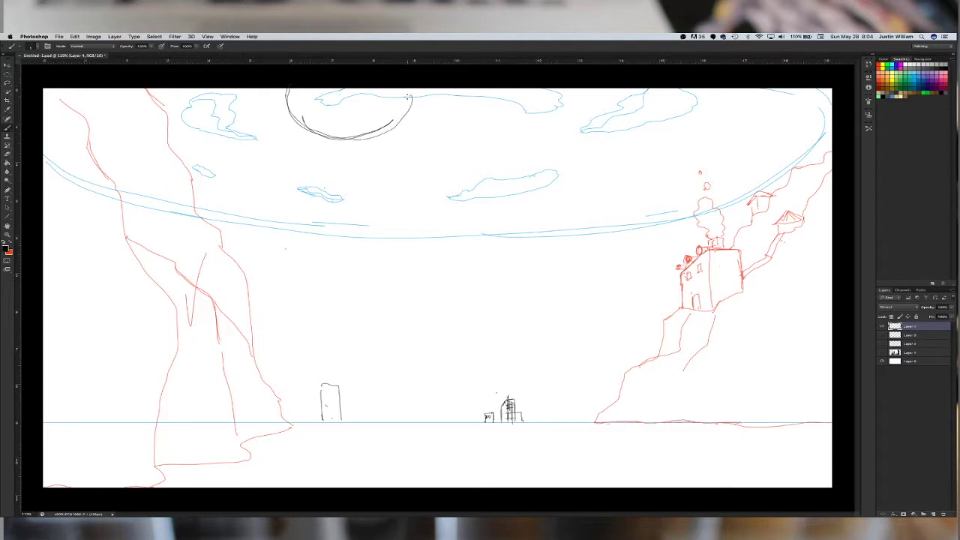
key("super+z")
key("super+z")
key("super+z")
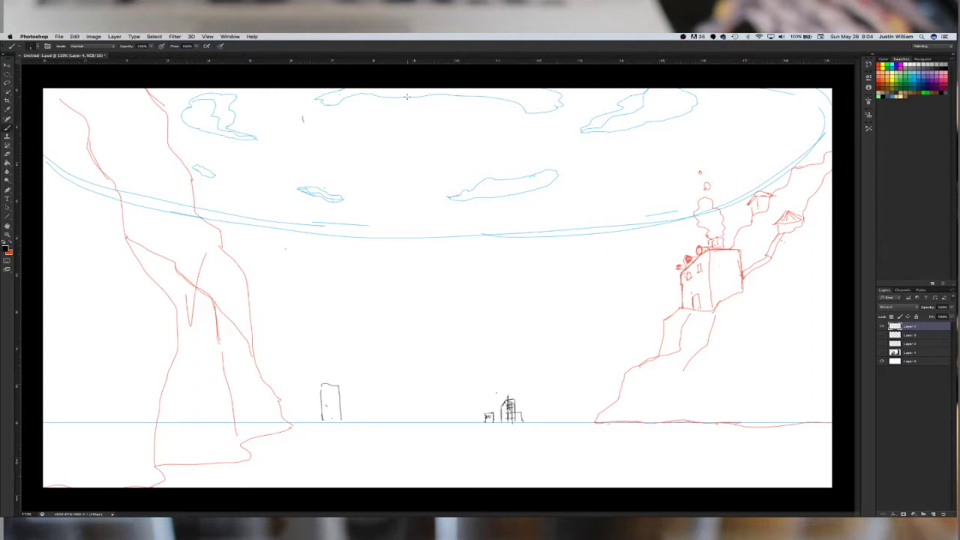
Step: Retrace the tall block, add a low annex beside it, and sketch a wide factory with a smoking chimney on the horizon
scroll(351, 392, "up", 3)
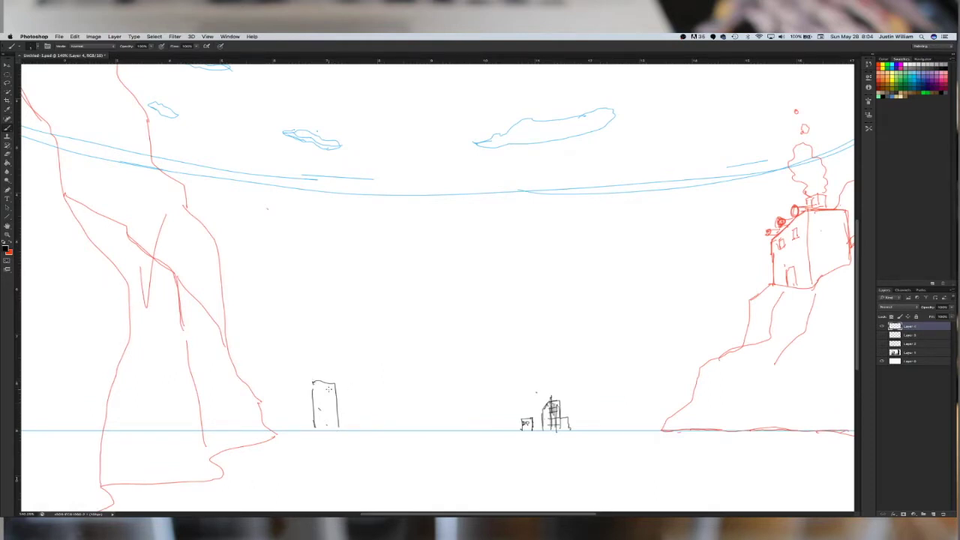
scroll(328, 388, "down", 3)
mouse_move(328, 376)
left_mouse_down()
mouse_move(347, 375)
mouse_move(349, 403)
mouse_move(328, 411)
mouse_move(335, 410)
left_mouse_up()
mouse_move(348, 382)
left_mouse_down()
mouse_move(350, 403)
mouse_move(365, 409)
mouse_move(379, 408)
mouse_move(402, 382)
mouse_move(440, 382)
mouse_move(437, 414)
left_mouse_up()
left_click_drag(401, 384, 408, 359)
left_click_drag(409, 362, 398, 387)
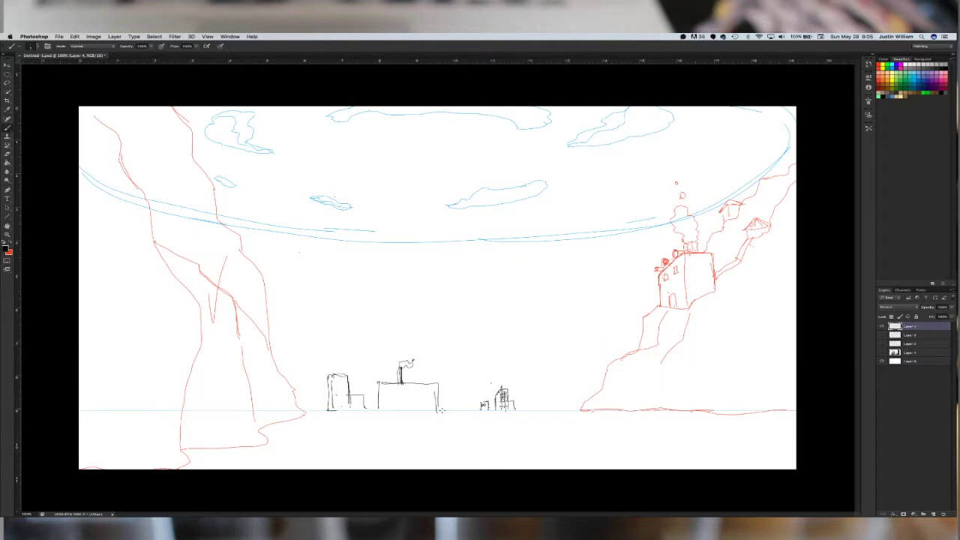
key("v")
mouse_move(264, 332)
left_mouse_down()
mouse_move(484, 354)
mouse_move(448, 367)
mouse_move(364, 345)
mouse_move(317, 346)
left_mouse_up()
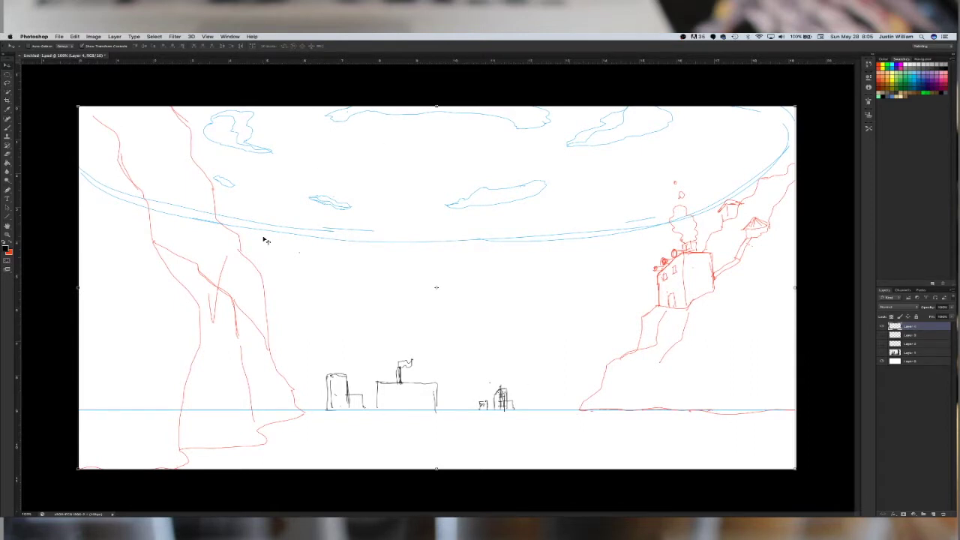
key("b")
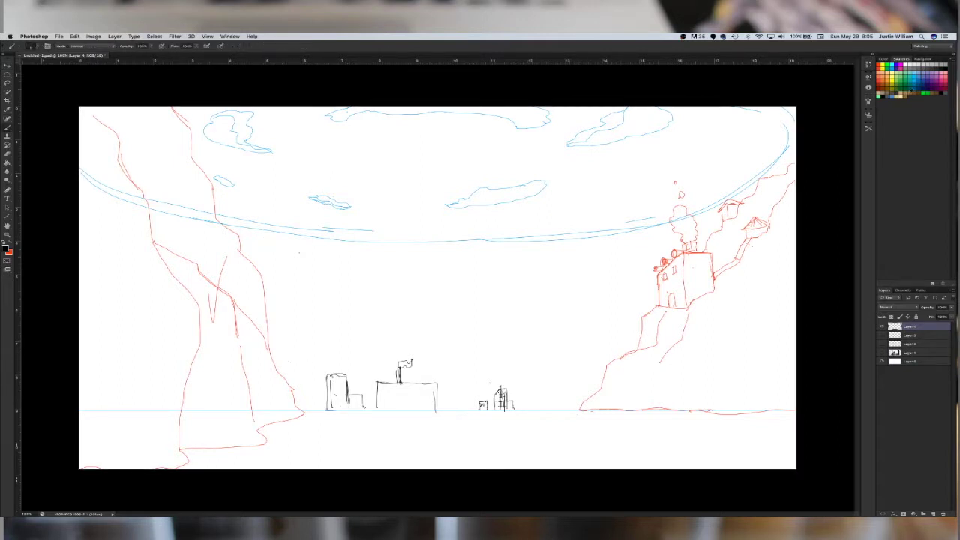
Step: Brush two brown mountains behind the horizon buildings and trace their edges down along the cliffs and horizon
mouse_move(277, 368)
left_mouse_down()
mouse_move(336, 300)
mouse_move(453, 384)
mouse_move(441, 373)
mouse_move(515, 316)
mouse_move(562, 341)
mouse_move(602, 385)
left_mouse_up()
mouse_move(462, 374)
left_mouse_down()
mouse_move(482, 350)
mouse_move(448, 409)
left_mouse_up()
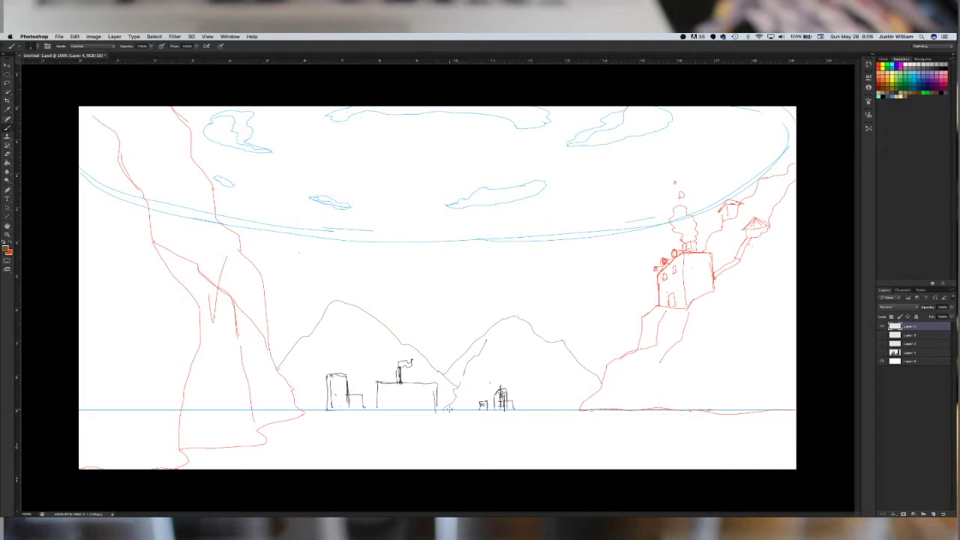
mouse_move(275, 369)
left_mouse_down()
mouse_move(304, 411)
mouse_move(324, 405)
mouse_move(324, 372)
mouse_move(377, 409)
mouse_move(408, 358)
mouse_move(400, 382)
mouse_move(428, 382)
mouse_move(441, 411)
mouse_move(450, 399)
mouse_move(466, 410)
mouse_move(487, 399)
mouse_move(496, 409)
mouse_move(501, 384)
mouse_move(513, 403)
mouse_move(535, 411)
mouse_move(582, 409)
mouse_move(602, 381)
mouse_move(596, 393)
mouse_move(276, 369)
mouse_move(289, 385)
left_mouse_up()
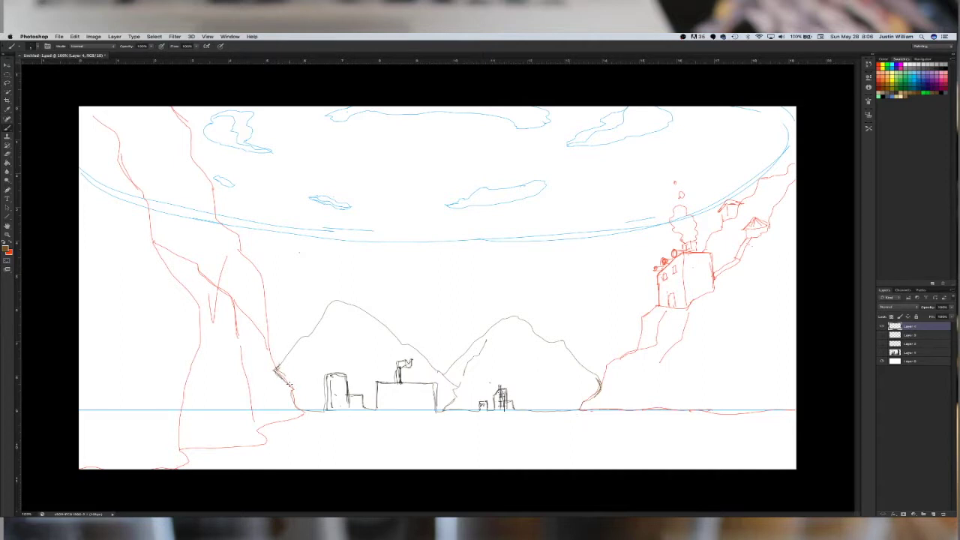
key("g")
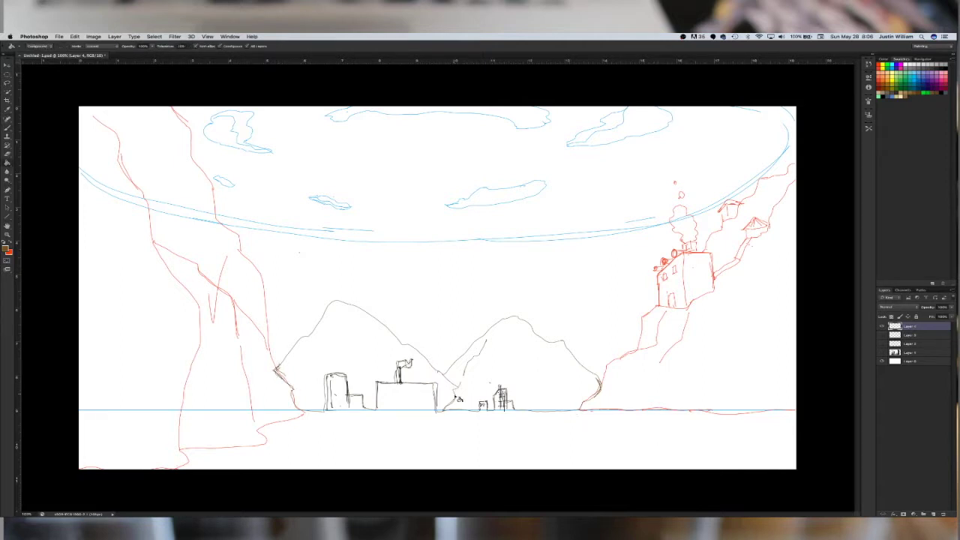
left_click(486, 375)
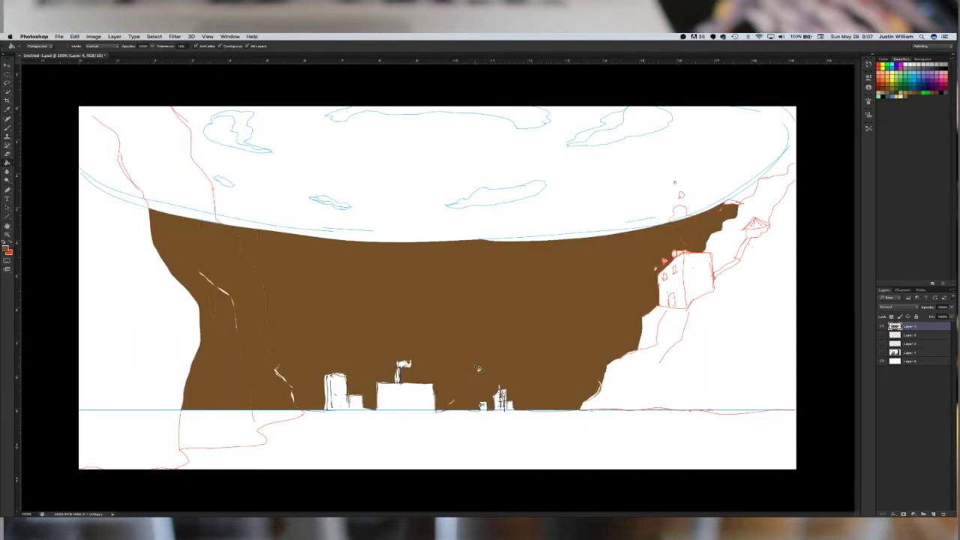
key("super+z")
Step: Brush over the edge where the two mountains meet and along the left mountain's base to close the outline gaps
key("b")
mouse_move(439, 372)
left_mouse_down()
mouse_move(457, 388)
mouse_move(443, 411)
mouse_move(434, 383)
mouse_move(453, 396)
mouse_move(429, 369)
left_mouse_up()
mouse_move(304, 414)
left_mouse_down()
mouse_move(322, 375)
mouse_move(346, 395)
left_mouse_up()
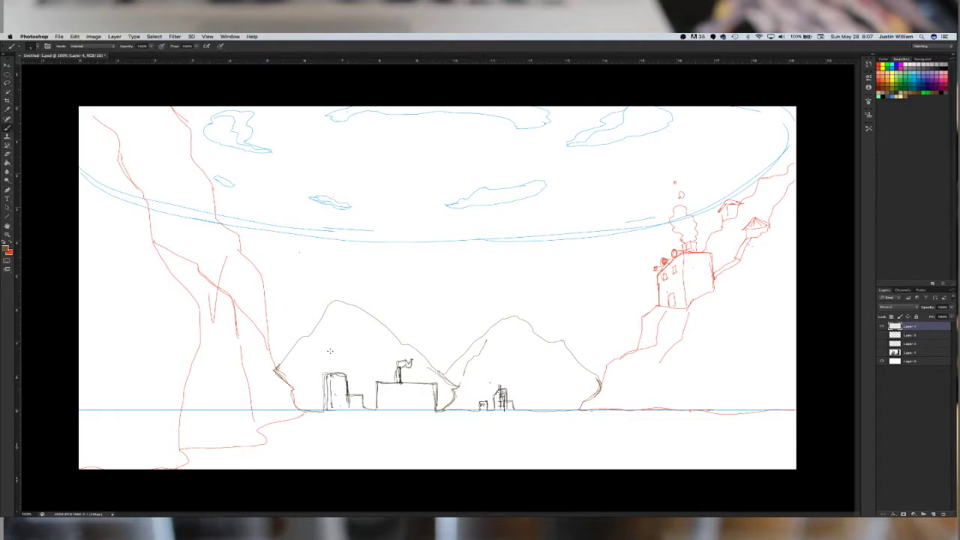
key("g")
left_click(369, 353)
key("super+z")
right_click(781, 484)
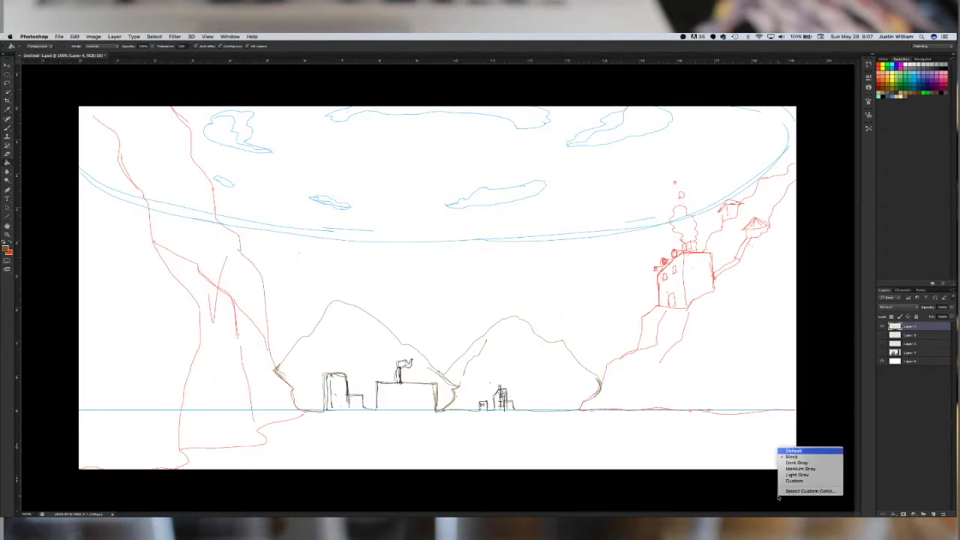
left_click(778, 497)
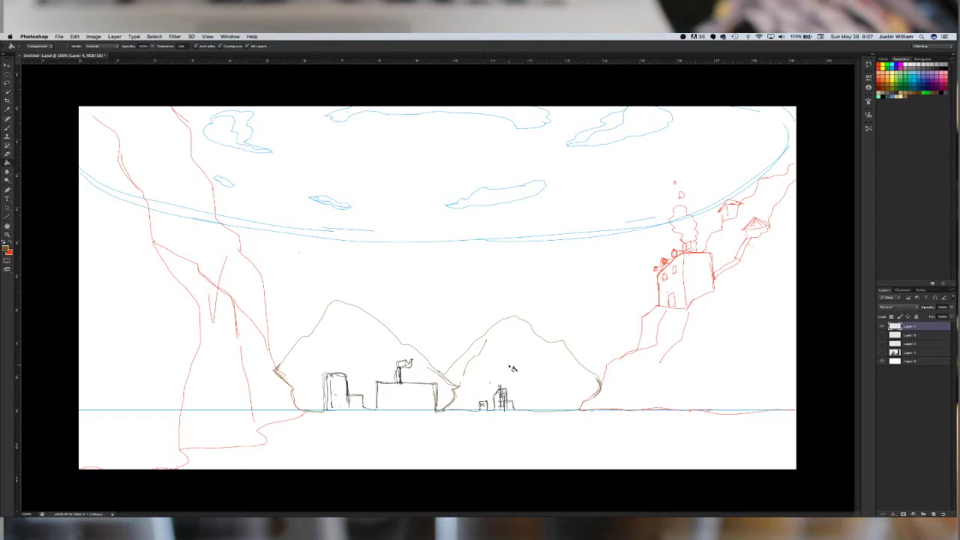
left_click(559, 332)
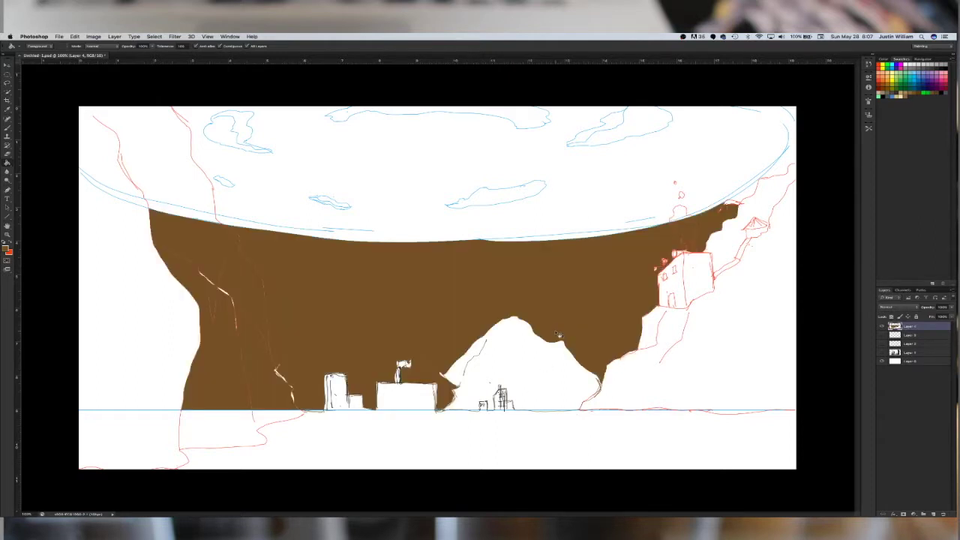
key("super+z")
Step: Fill the right mountain with a very dark brown using the Paint Bucket
left_click(550, 351)
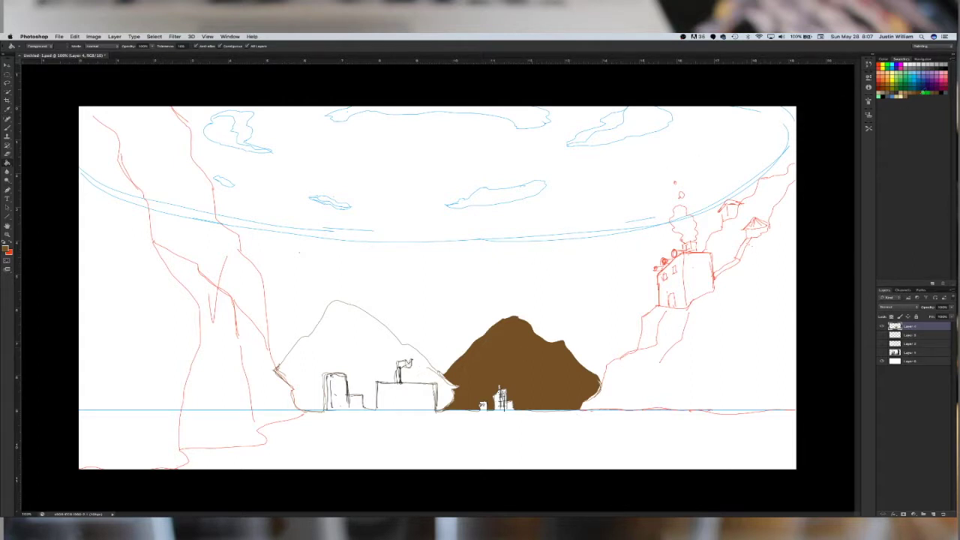
left_click(897, 92)
left_click(545, 362)
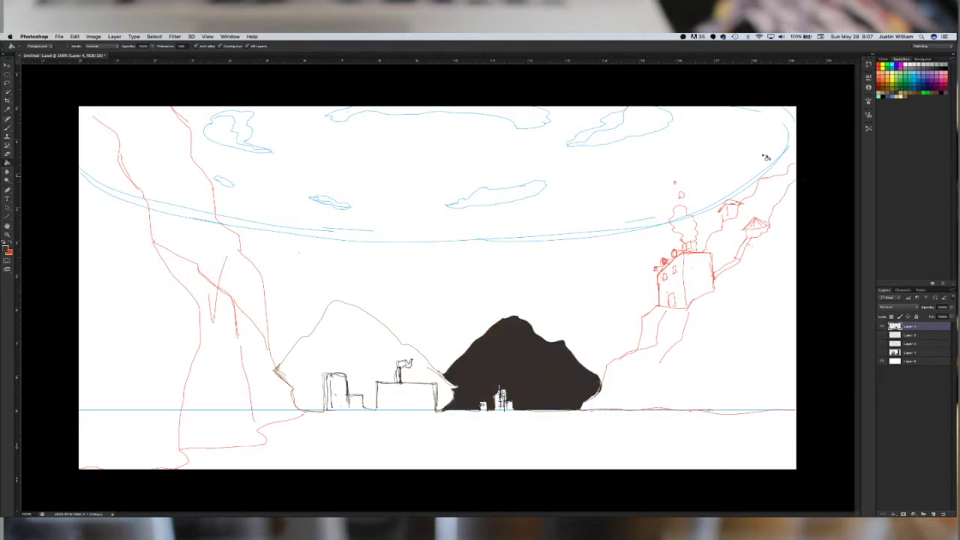
left_click(918, 92)
left_click(346, 331)
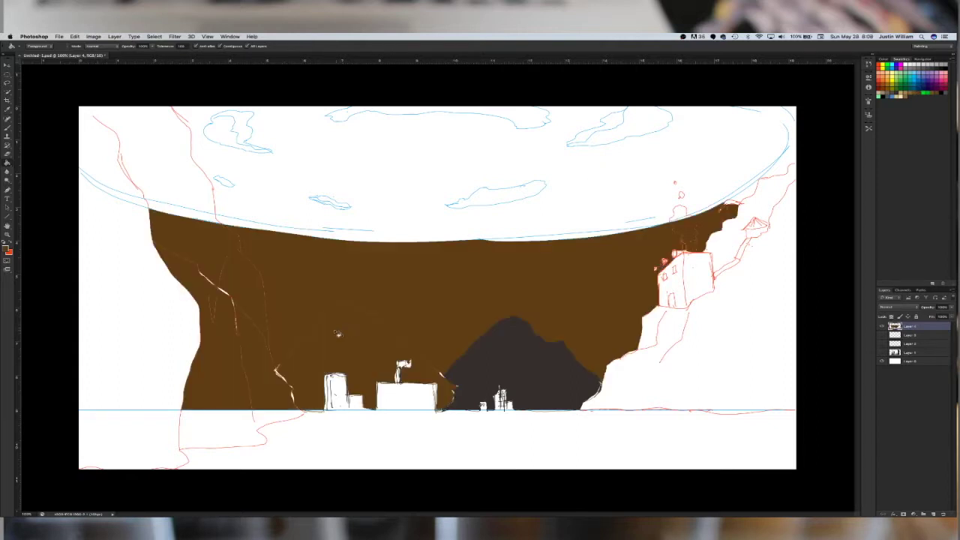
key("super+z")
Step: Brush brown over both lower edges and the base of the left mountain to close the remaining outline gaps
key("b")
mouse_move(445, 378)
left_mouse_down()
mouse_move(454, 384)
mouse_move(438, 410)
mouse_move(452, 400)
left_mouse_up()
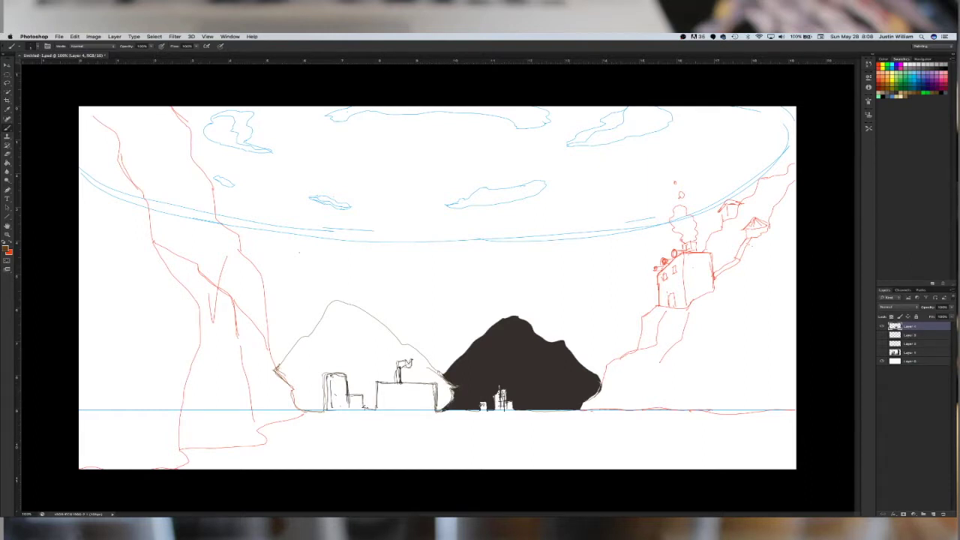
mouse_move(287, 384)
left_mouse_down()
mouse_move(291, 407)
mouse_move(324, 409)
mouse_move(322, 380)
mouse_move(286, 356)
left_mouse_up()
key("w")
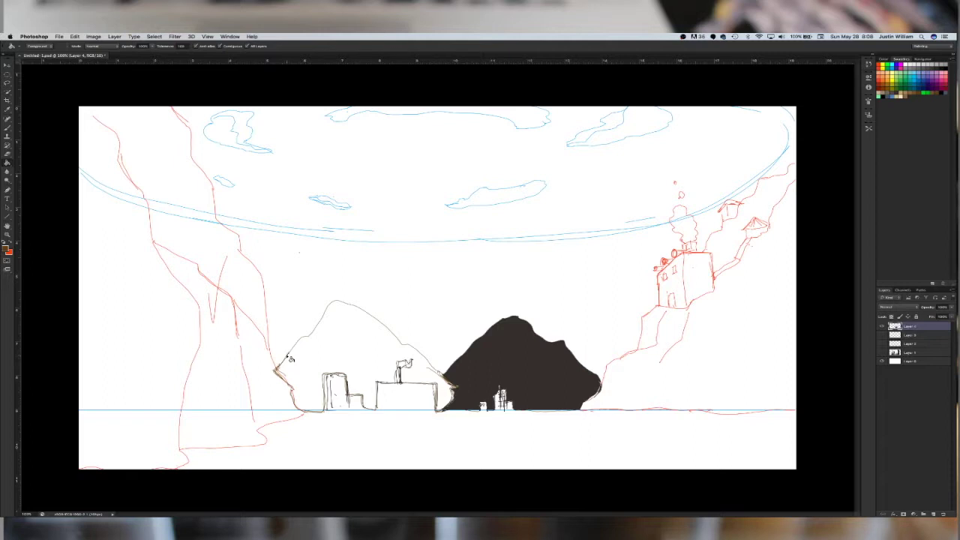
left_click(316, 364)
key("ctrl+z")
Step: Add a new layer above the scene sketch and choose green as the brush colour
key("b")
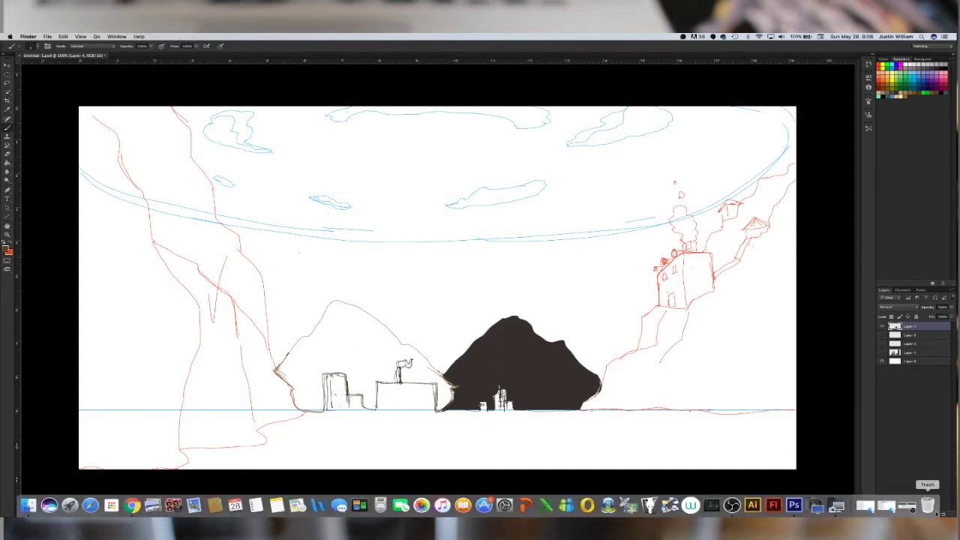
left_click(934, 514)
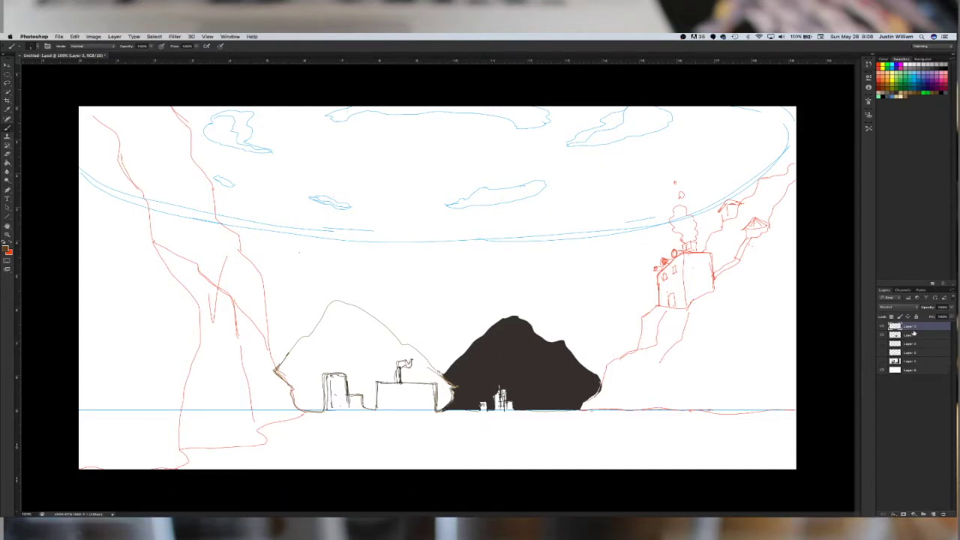
scroll(278, 241, "up", 2)
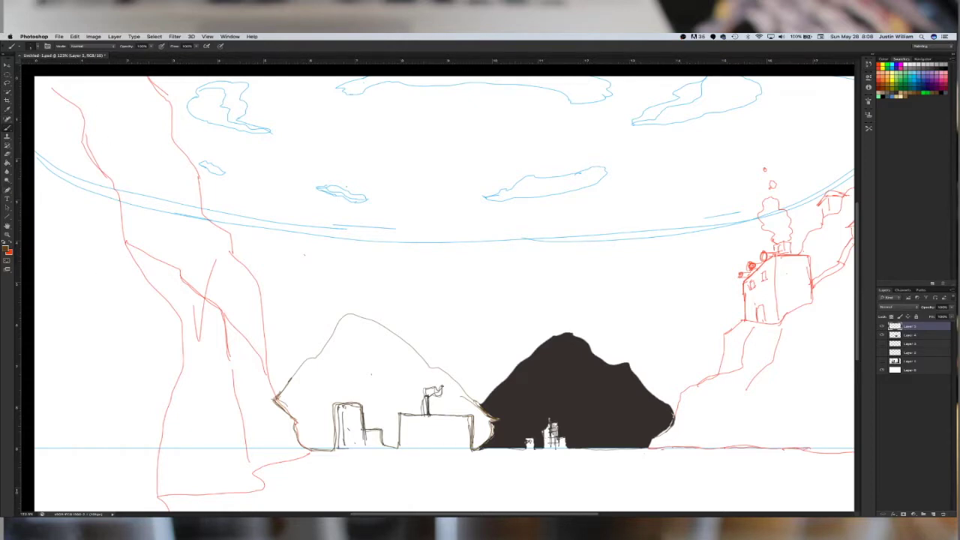
scroll(274, 240, "down", 2)
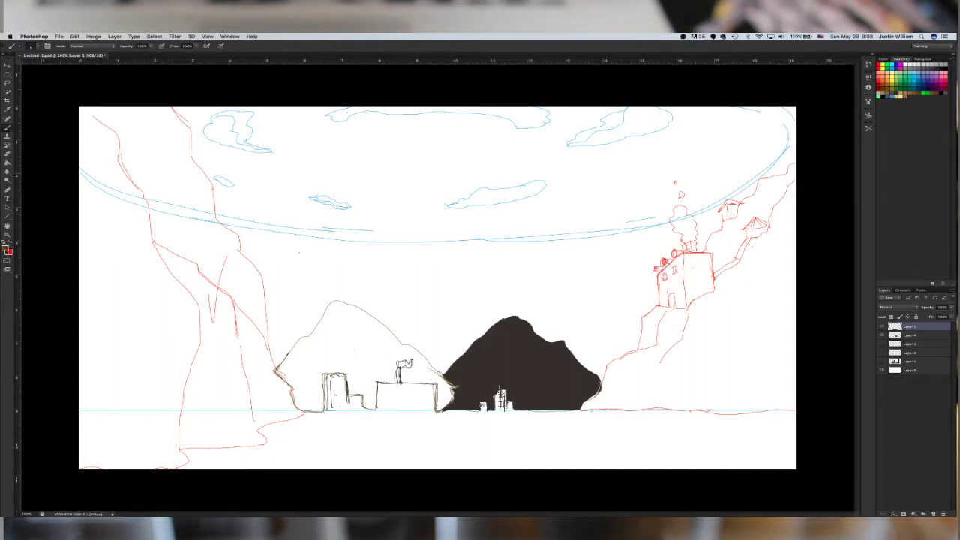
left_click(6, 248)
left_click(215, 267)
left_click(919, 85)
Step: Brush small marks on the front of the wide factory and clean them up with the Eraser
left_click_drag(405, 401, 406, 407)
left_click_drag(406, 403, 404, 410)
key("e")
left_click_drag(406, 399, 409, 409)
scroll(445, 129, "up", 3)
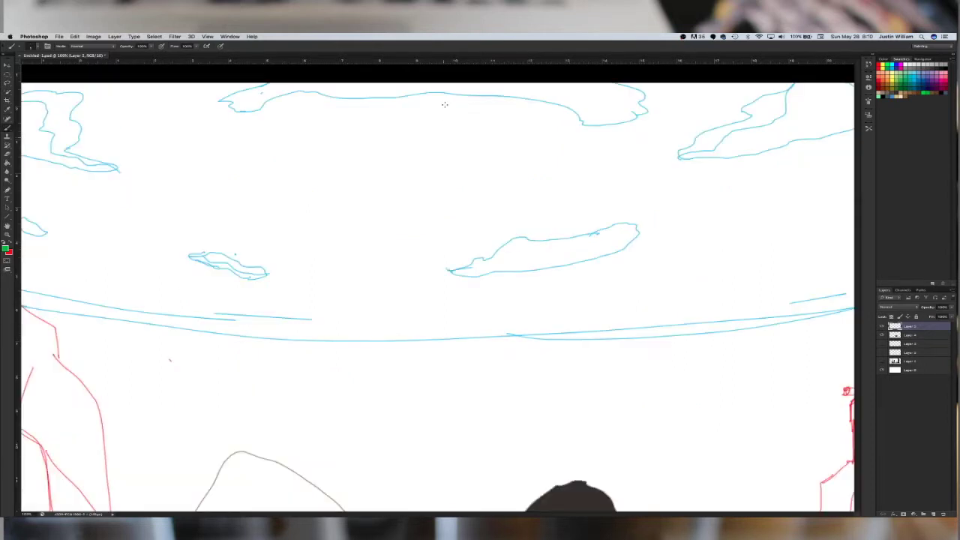
Step: Sketch a standing person in a hat and coat in green at the centre, with legs and feet reaching the canvas's lower edge
key("super+minus")
key("super+0")
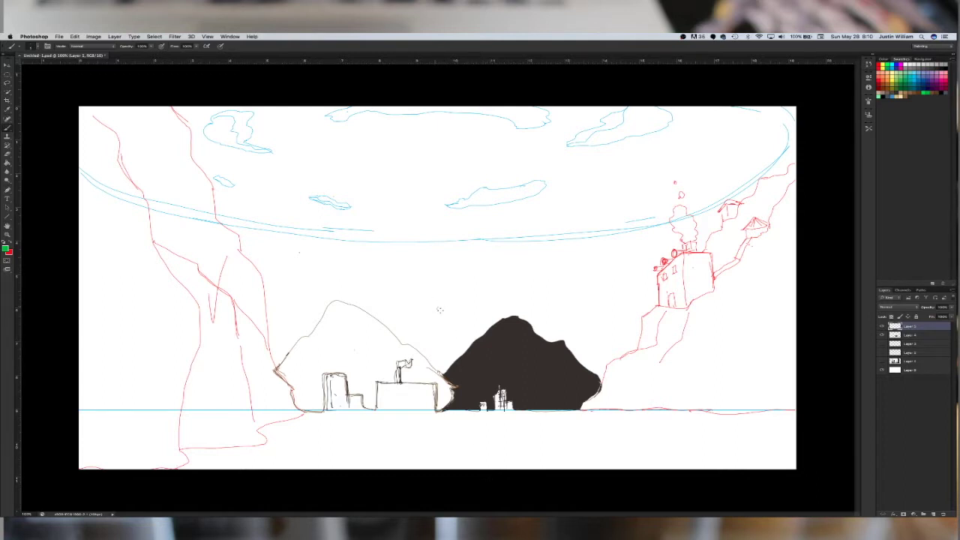
mouse_move(445, 300)
left_mouse_down()
mouse_move(428, 298)
mouse_move(421, 310)
mouse_move(452, 307)
mouse_move(446, 299)
mouse_move(430, 317)
mouse_move(446, 320)
mouse_move(419, 334)
mouse_move(453, 327)
mouse_move(462, 349)
left_mouse_up()
left_click_drag(449, 323, 451, 361)
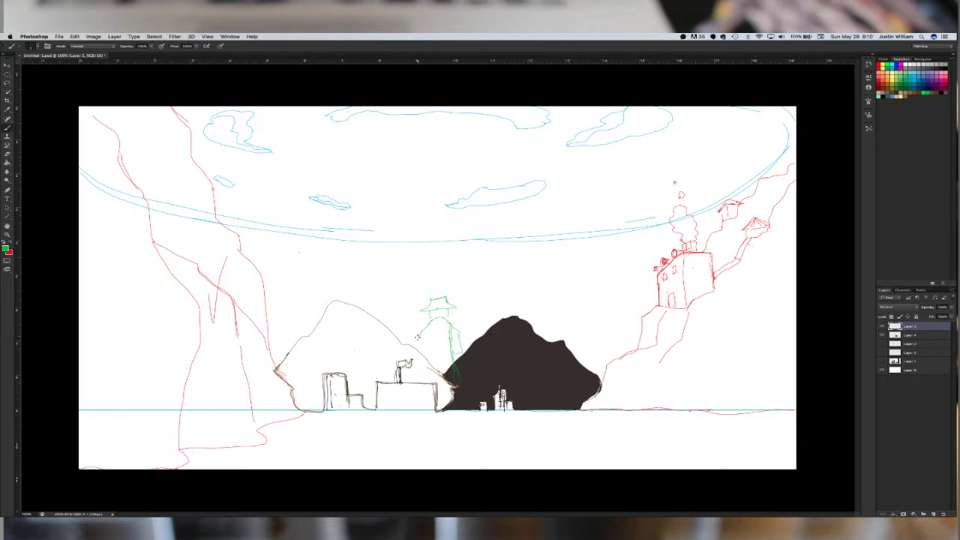
left_click_drag(417, 340, 414, 370)
mouse_move(429, 387)
left_mouse_down()
mouse_move(438, 395)
mouse_move(437, 439)
mouse_move(449, 434)
left_mouse_up()
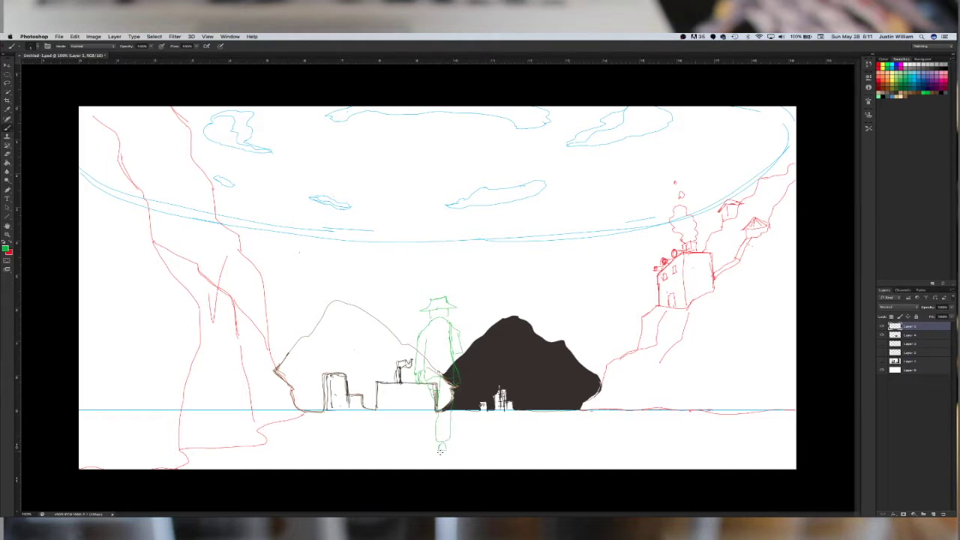
mouse_move(438, 450)
left_mouse_down()
mouse_move(448, 456)
mouse_move(439, 457)
left_mouse_up()
left_click_drag(448, 310, 448, 320)
mouse_move(443, 457)
left_mouse_down()
mouse_move(451, 460)
mouse_move(433, 465)
mouse_move(444, 466)
left_mouse_up()
Step: On the mountain layer, outline a yellow half-round sun behind the figure between the two mountains and fill it with the Paint Bucket
left_click(907, 335)
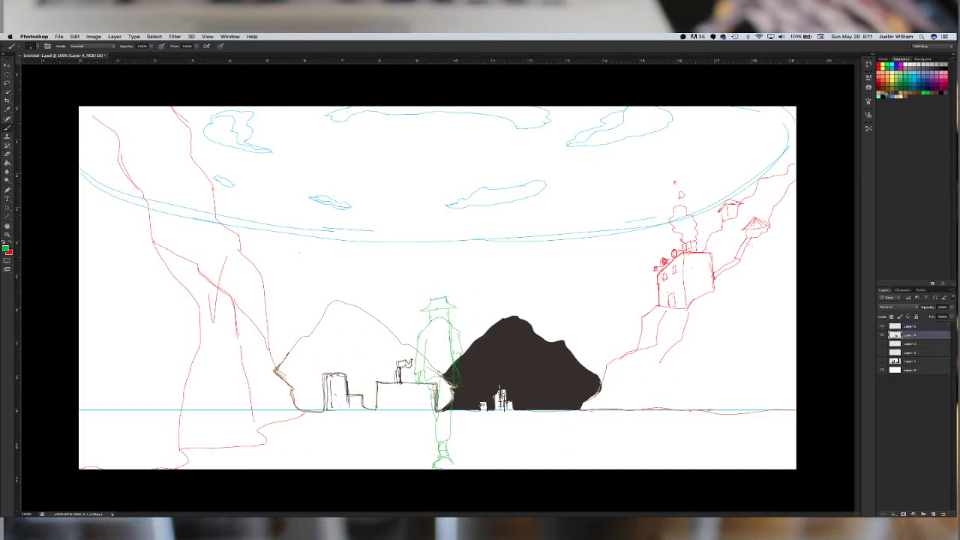
left_click(884, 67)
left_click_drag(404, 308, 401, 338)
key("g")
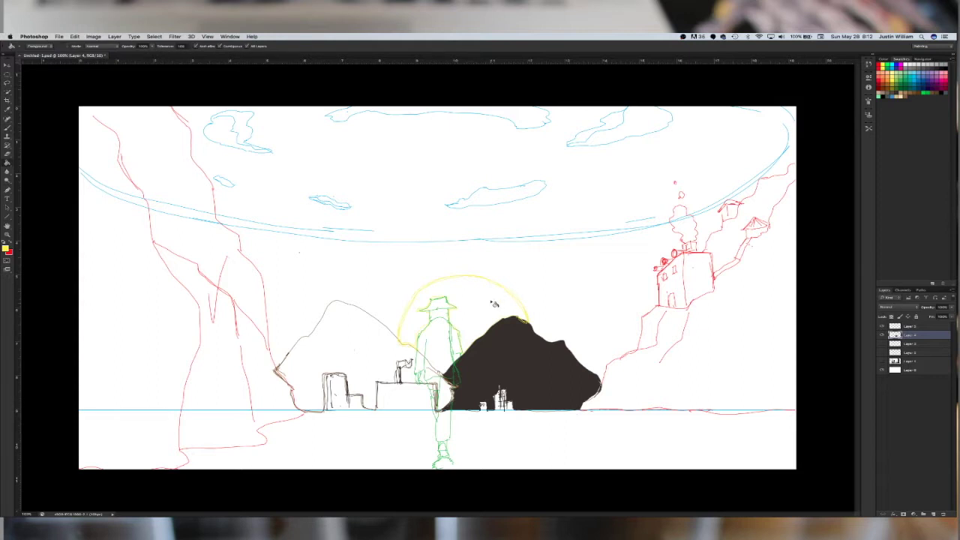
left_click(491, 305)
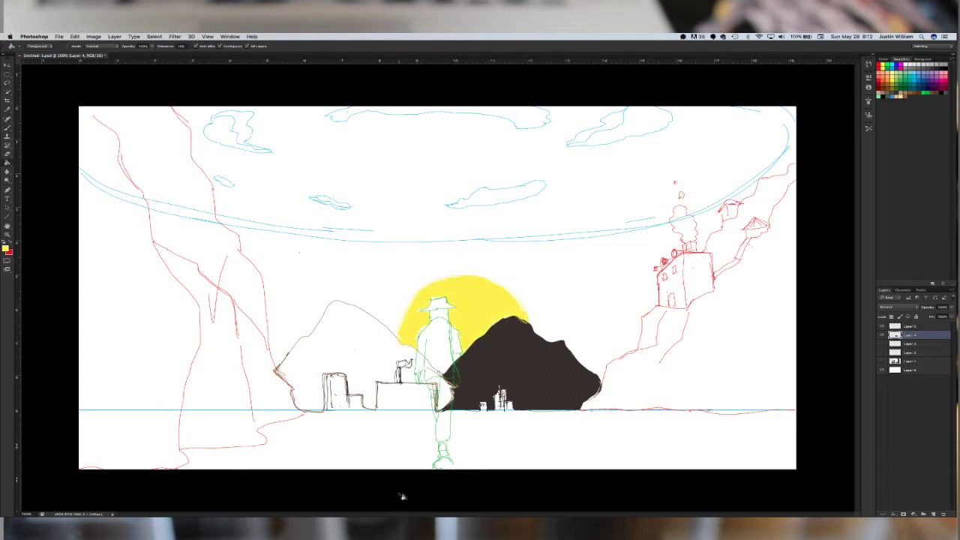
Step: Return to the figure's layer, choose green again, scribble in the ground at the feet and add strokes on the head and body
left_click(902, 327)
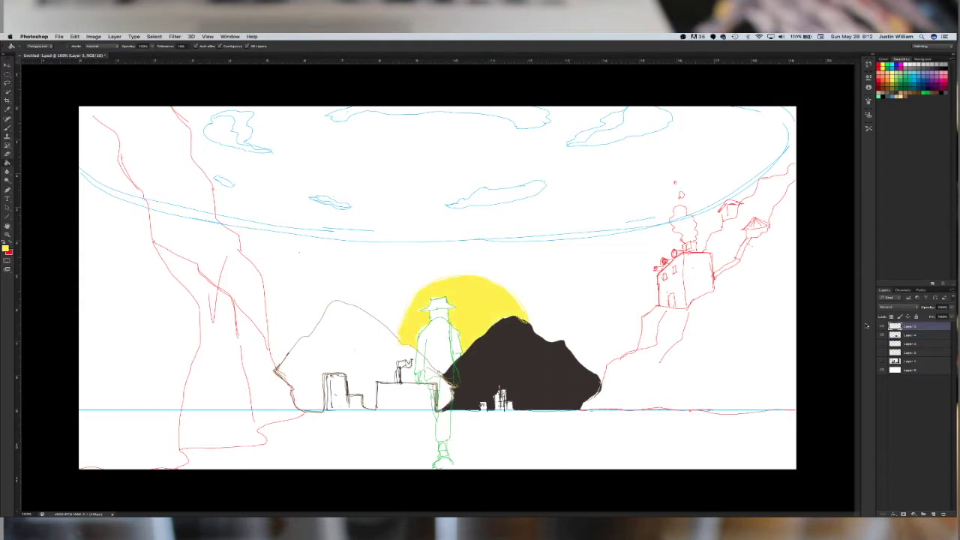
key("b")
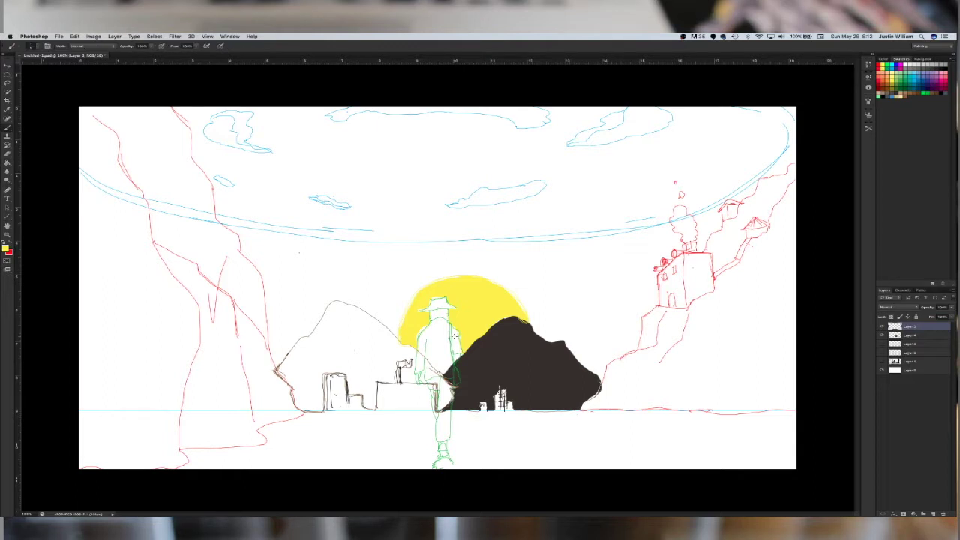
key("i")
left_click(449, 306)
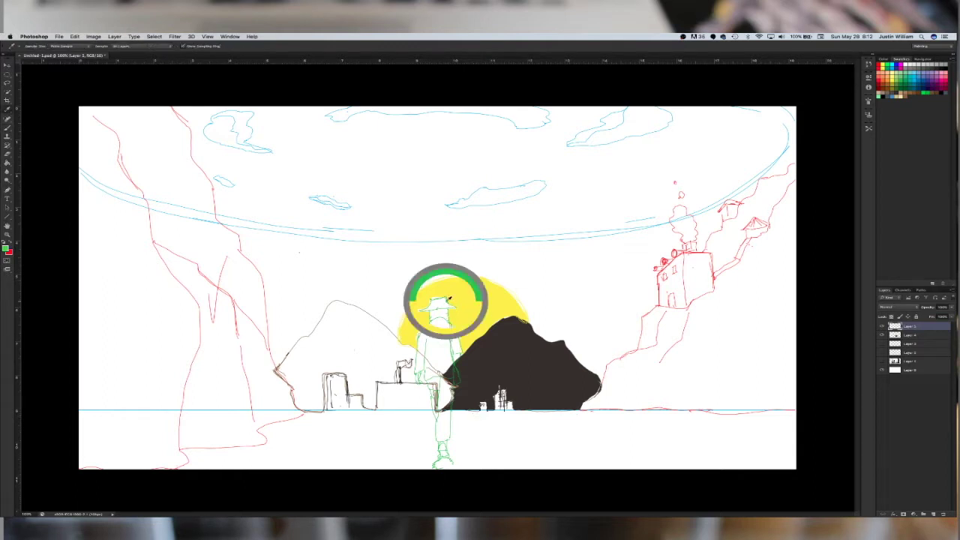
key("b")
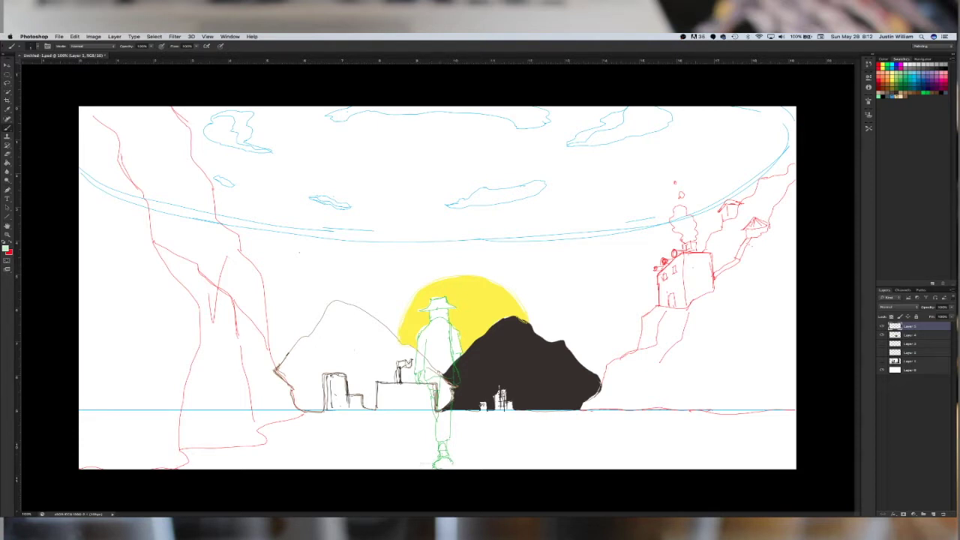
left_click(888, 64)
mouse_move(438, 465)
left_mouse_down()
mouse_move(424, 465)
mouse_move(448, 464)
mouse_move(425, 466)
left_mouse_up()
left_click(884, 68)
left_click_drag(435, 314, 442, 322)
mouse_move(455, 329)
left_mouse_down()
mouse_move(456, 356)
mouse_move(414, 371)
left_mouse_up()
Step: Hide the figure's layer, add a new layer and outline a giant green trouser leg and boot in front of the left mountain
left_click(882, 327)
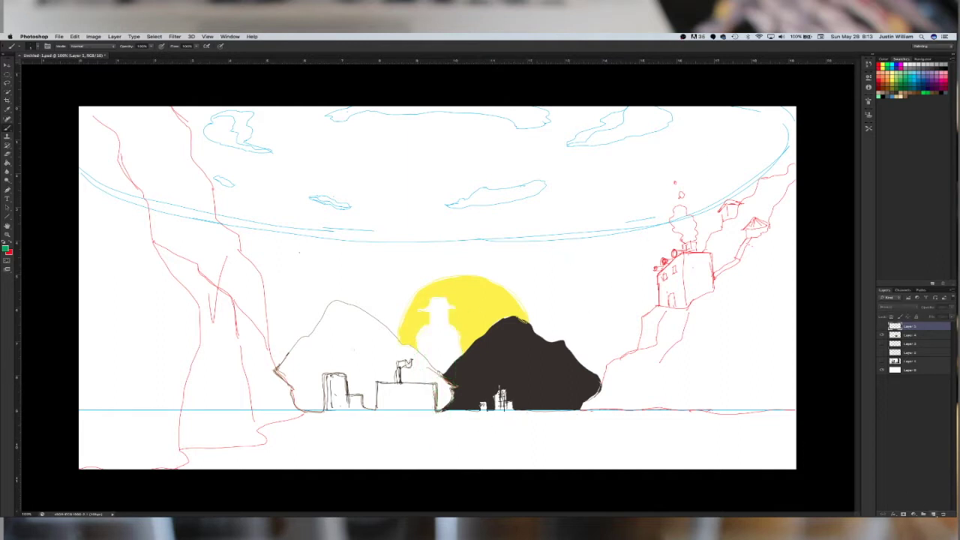
left_click(933, 514)
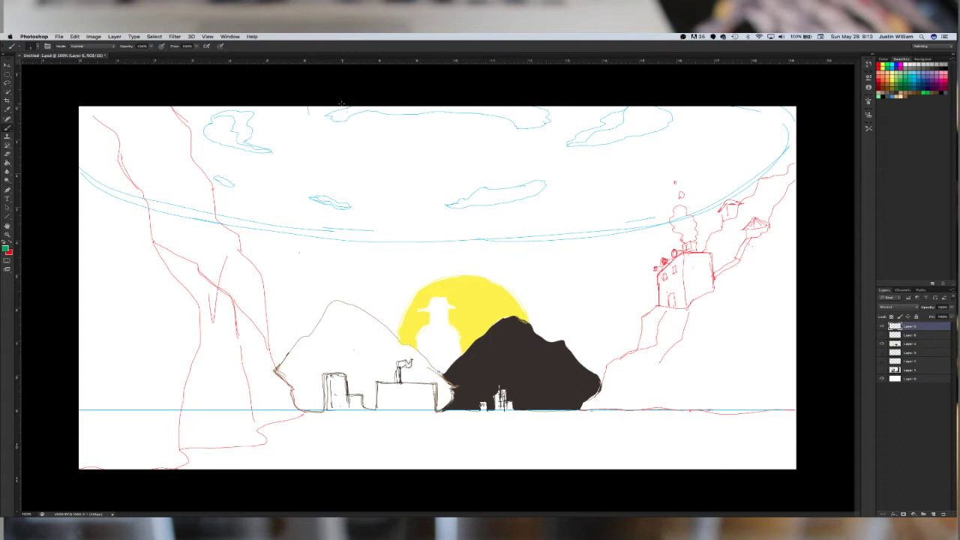
mouse_move(352, 106)
left_mouse_down()
mouse_move(325, 312)
mouse_move(337, 353)
mouse_move(316, 387)
mouse_move(323, 399)
left_mouse_up()
left_click_drag(420, 329, 427, 419)
mouse_move(322, 411)
left_mouse_down()
mouse_move(309, 434)
mouse_move(389, 467)
mouse_move(431, 414)
mouse_move(416, 378)
left_mouse_up()
mouse_move(340, 360)
left_mouse_down()
mouse_move(337, 384)
mouse_move(360, 411)
left_mouse_up()
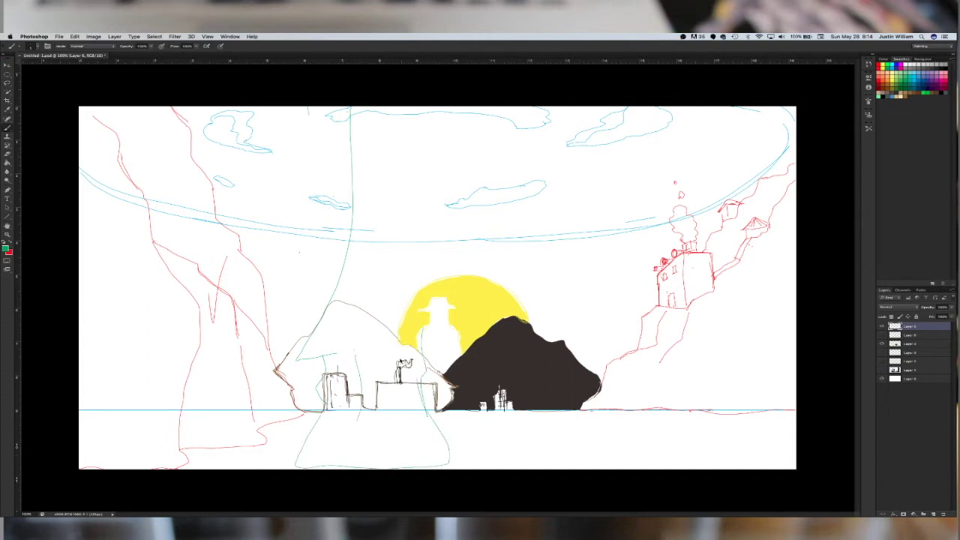
left_click_drag(320, 353, 420, 352)
mouse_move(459, 353)
left_mouse_down()
mouse_move(447, 312)
mouse_move(440, 118)
left_mouse_up()
mouse_move(304, 346)
left_mouse_down()
mouse_move(323, 300)
mouse_move(324, 111)
left_mouse_up()
Step: Outline a matching giant leg and boot in front of the dark mountain and reinforce the first leg's edges
left_click_drag(595, 107, 608, 363)
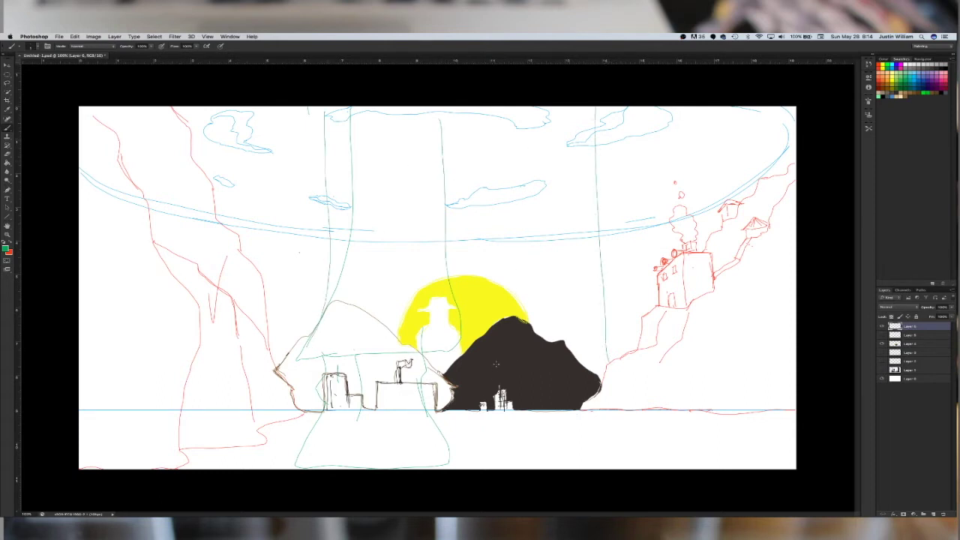
mouse_move(497, 384)
left_mouse_down()
mouse_move(491, 453)
mouse_move(620, 451)
mouse_move(607, 359)
mouse_move(603, 402)
left_mouse_up()
mouse_move(472, 329)
left_mouse_down()
mouse_move(566, 355)
mouse_move(607, 252)
mouse_move(595, 130)
mouse_move(470, 129)
mouse_move(469, 108)
left_mouse_up()
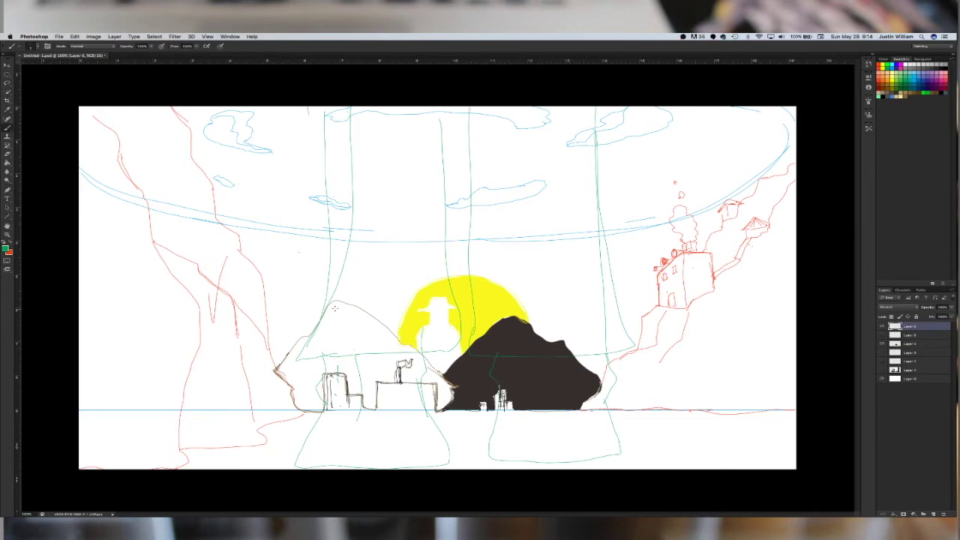
mouse_move(294, 361)
left_mouse_down()
mouse_move(318, 288)
mouse_move(324, 115)
left_mouse_up()
left_click_drag(441, 146, 438, 107)
Step: Fill parts of both giant legs and the left boot with green using the Paint Bucket, undoing an unwanted fill
key("g")
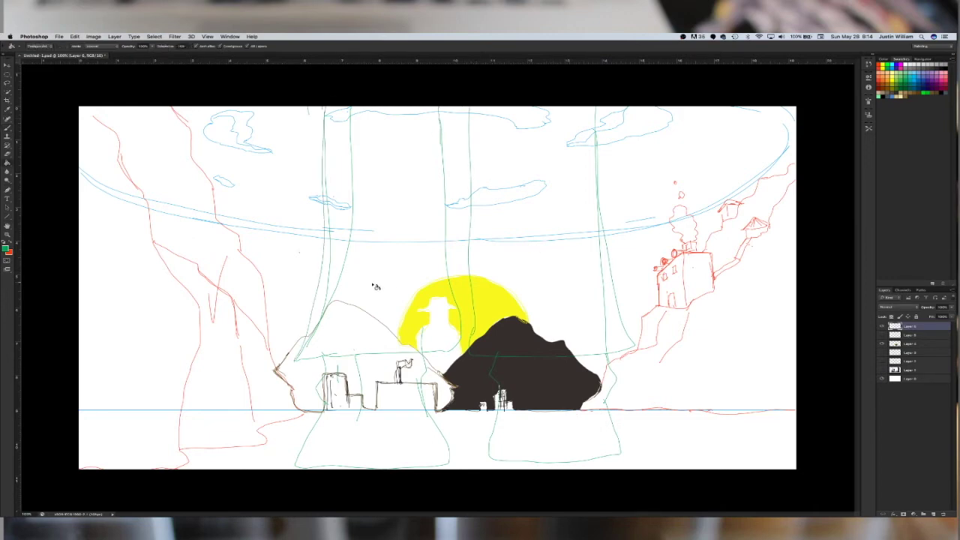
left_click(347, 269)
left_click(440, 323)
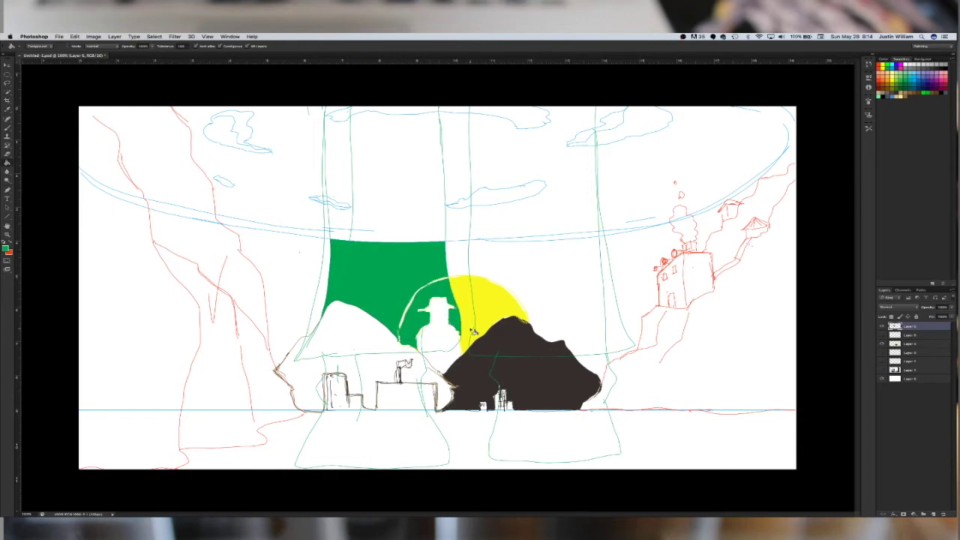
left_click(527, 229)
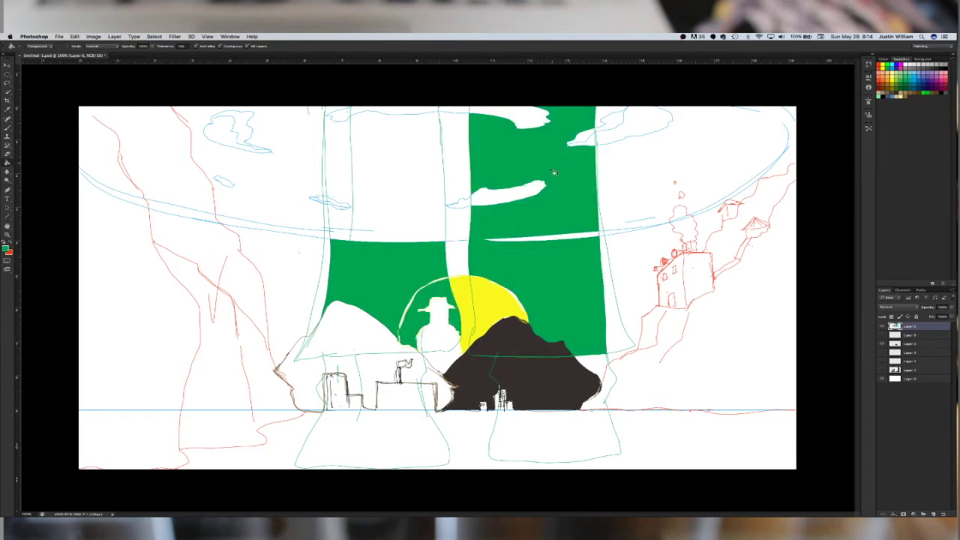
left_click(619, 324)
left_click(519, 197)
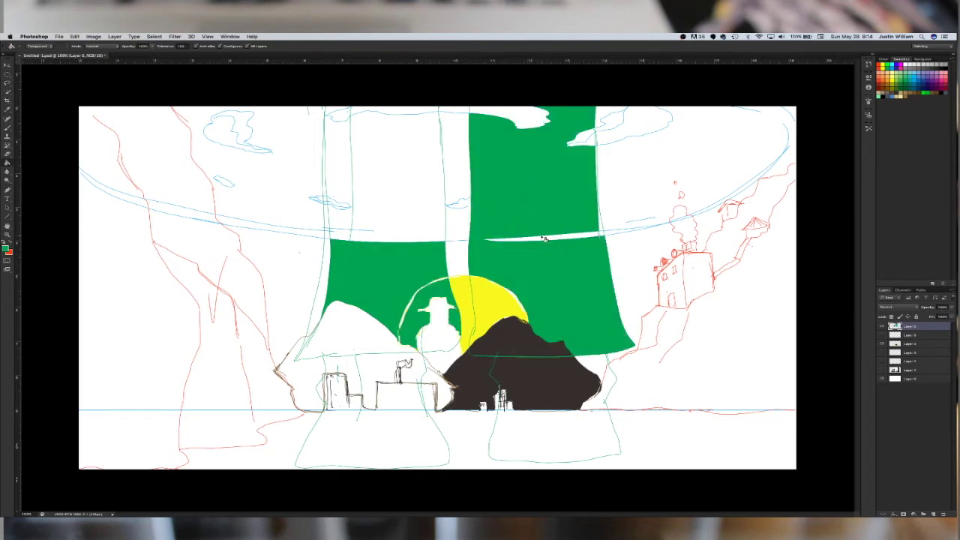
left_click(544, 238)
key("super+z")
left_click(455, 438)
Step: Brush green strokes between the boots and along the upper sides of the giant legs
key("b")
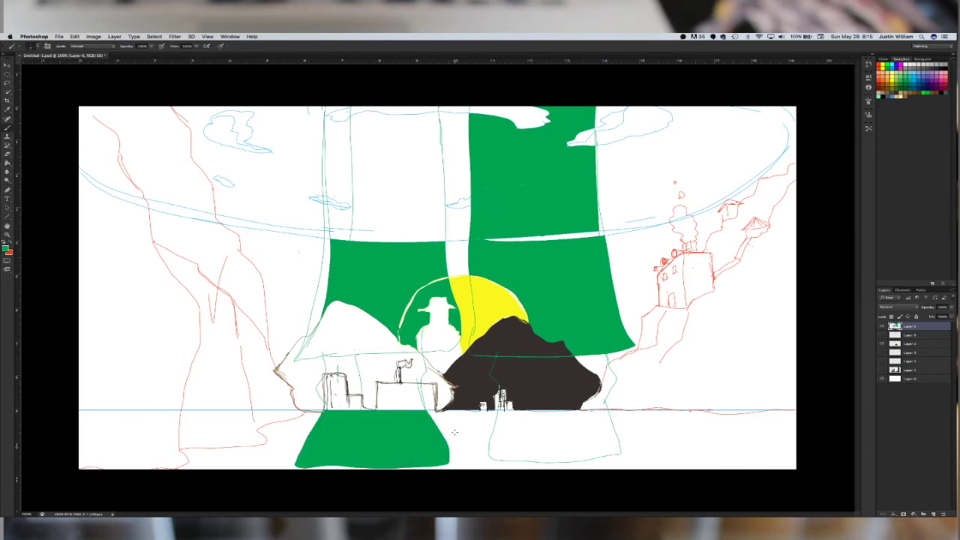
mouse_move(453, 453)
left_mouse_down()
mouse_move(461, 417)
mouse_move(487, 450)
left_mouse_up()
left_click_drag(590, 237, 657, 180)
left_click_drag(254, 150, 334, 239)
Step: Hide the giant legs' layer and show the small standing figure's layer
left_click(882, 334)
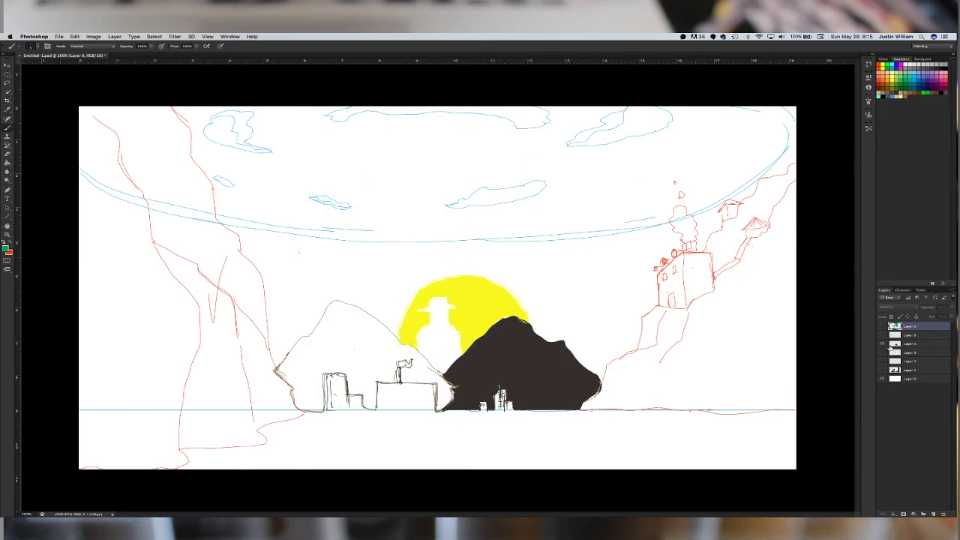
left_click(883, 335)
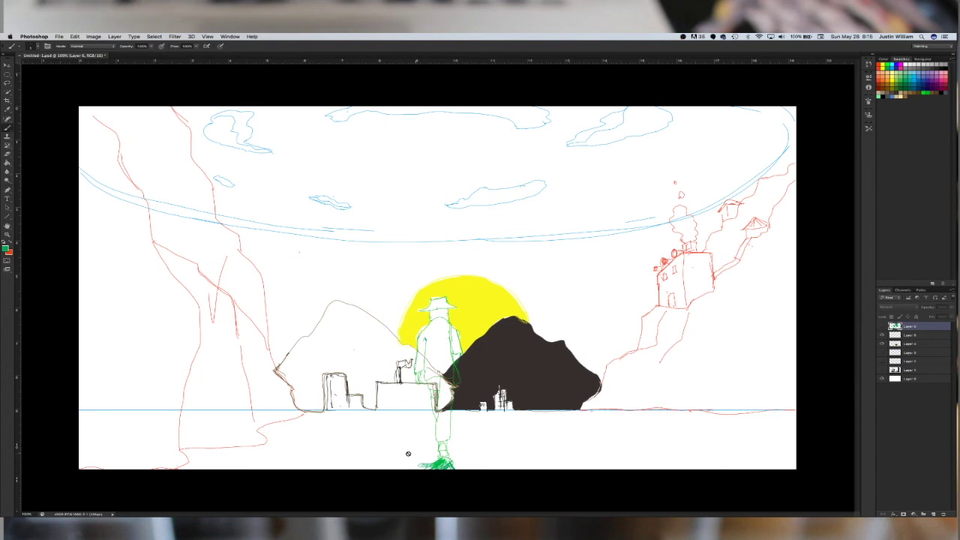